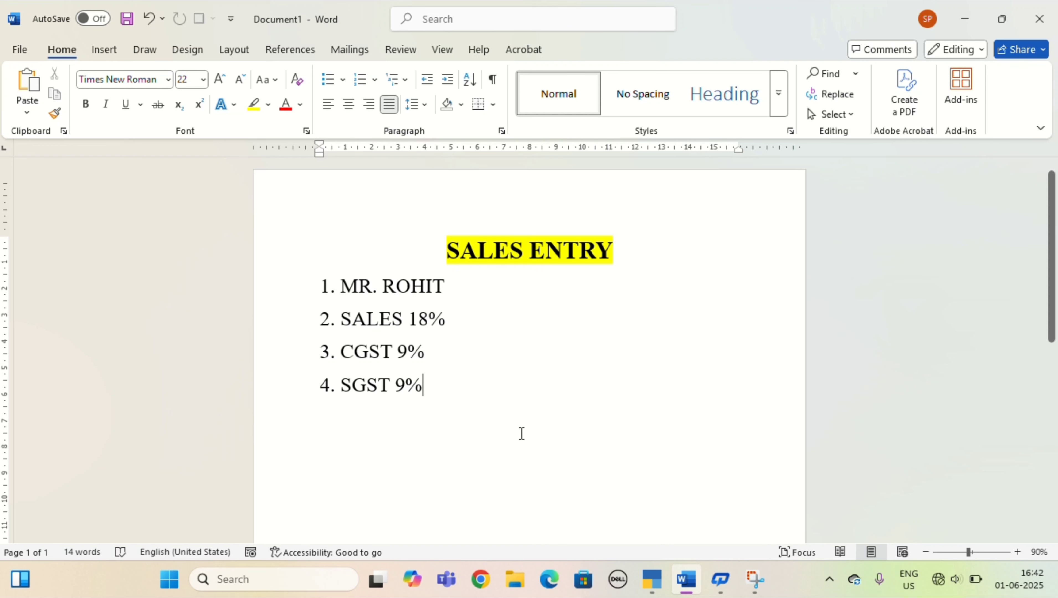
Switch to TallyPrime and open the list of existing ledgers for alteration
key("alt+Tab")
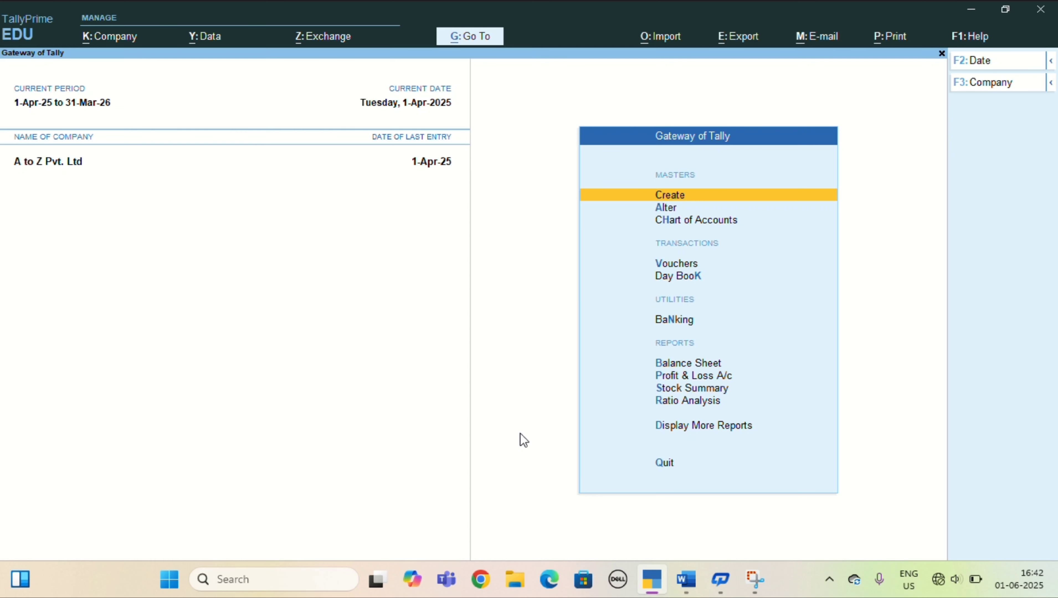
key("Down")
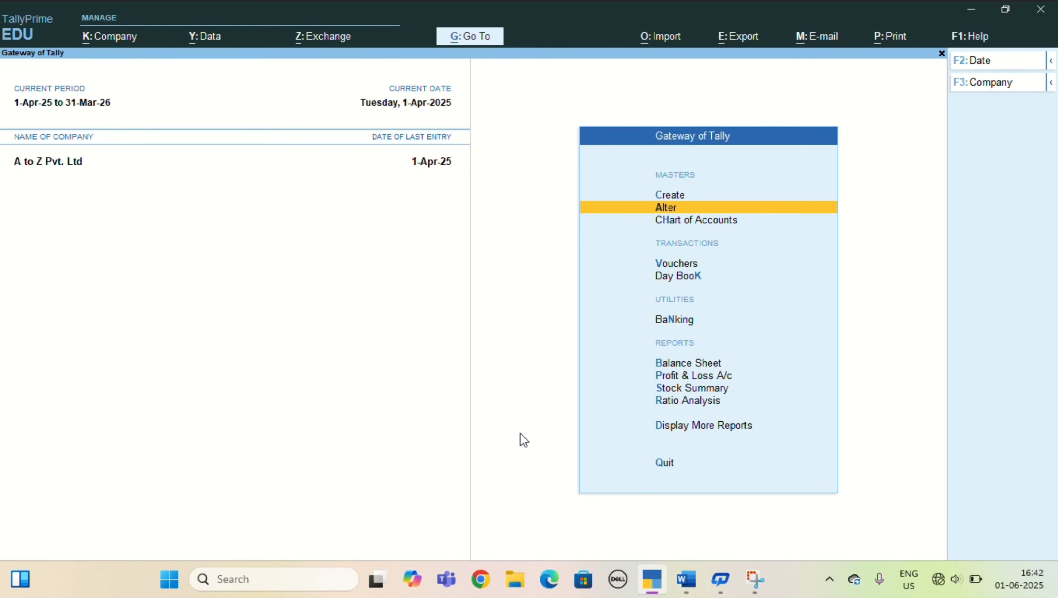
key("Return")
key("Down")
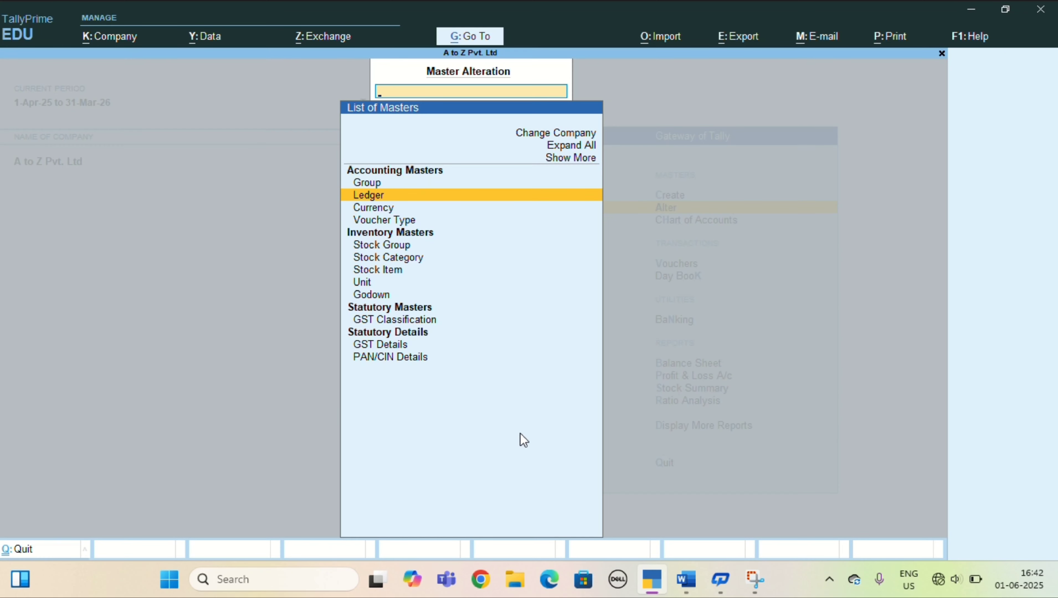
key("Return")
key("Down")
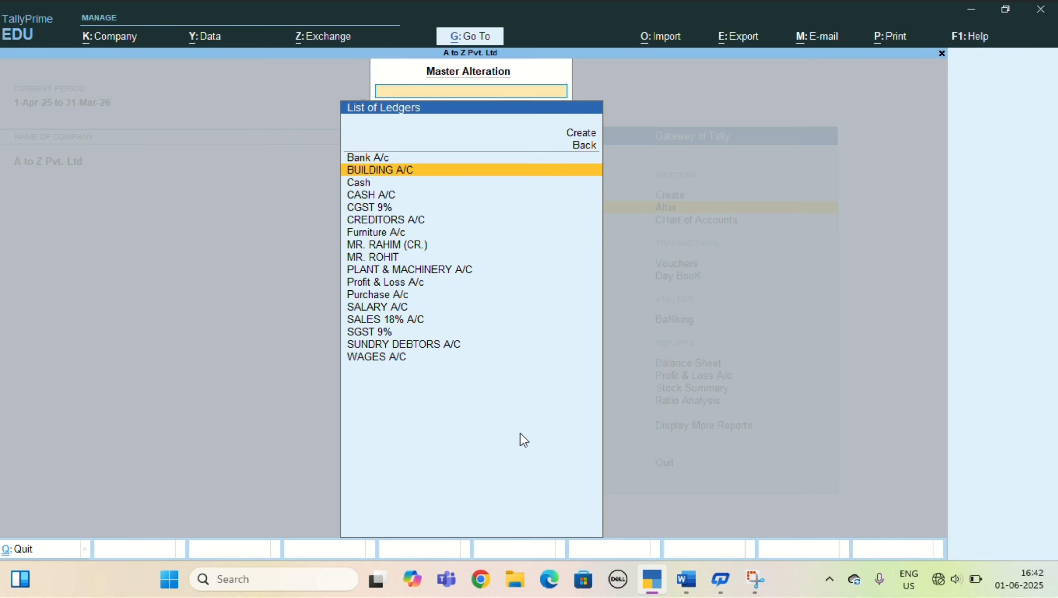
Check the ledger list against the Word notes for the customer, SALES 18% A/C, SGST 9% and CGST 9% ledgers
key("alt+Tab")
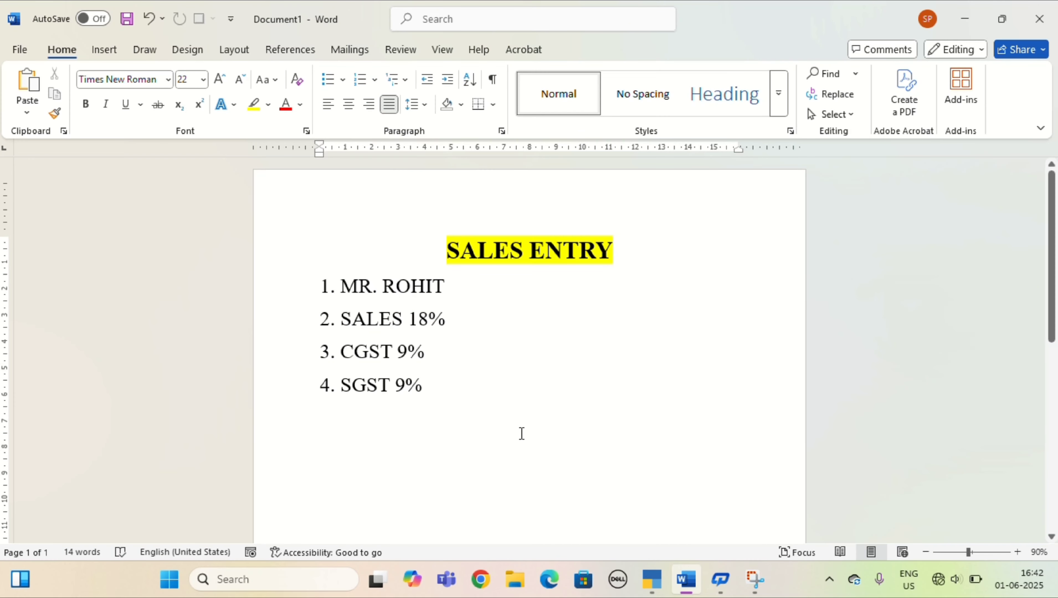
key("alt+Tab")
key("Down")
key("Down")
key("Down")
key("Down")
key("Down")
key("Down")
key("Down")
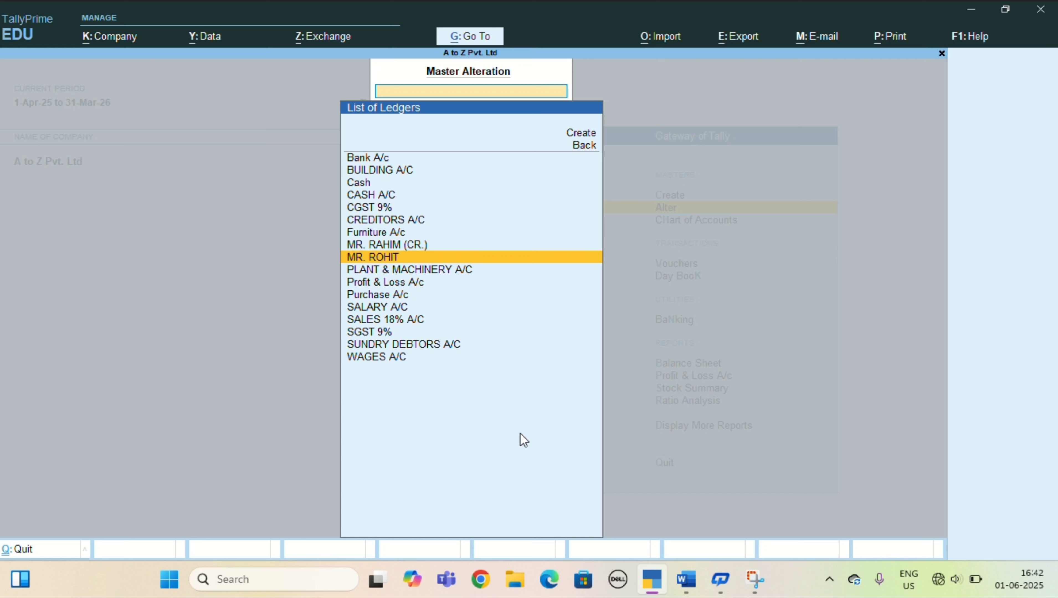
key("Down")
key("Down")
key("Down")
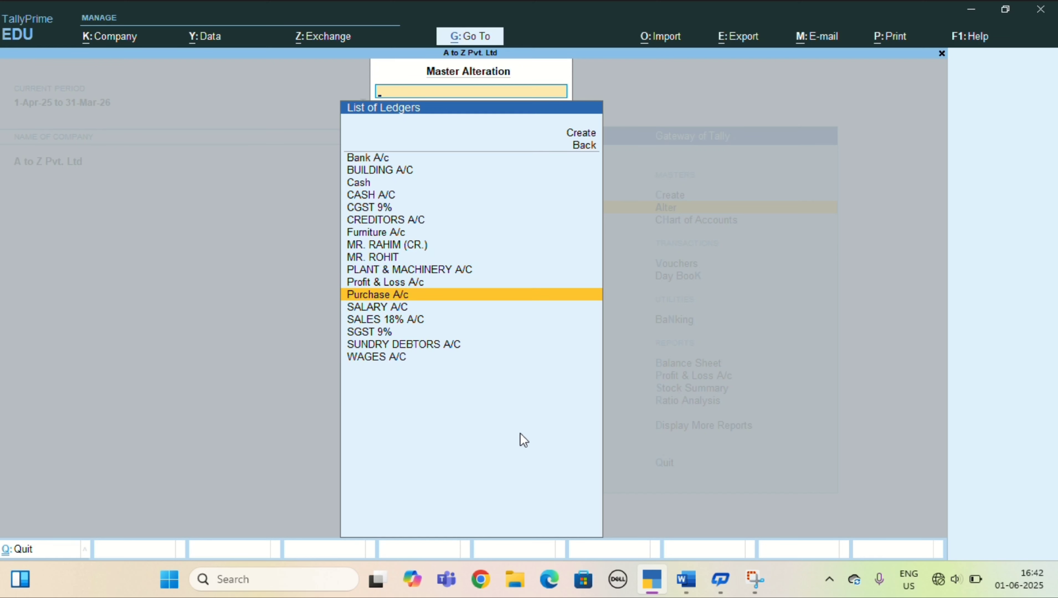
key("Down")
key("Down")
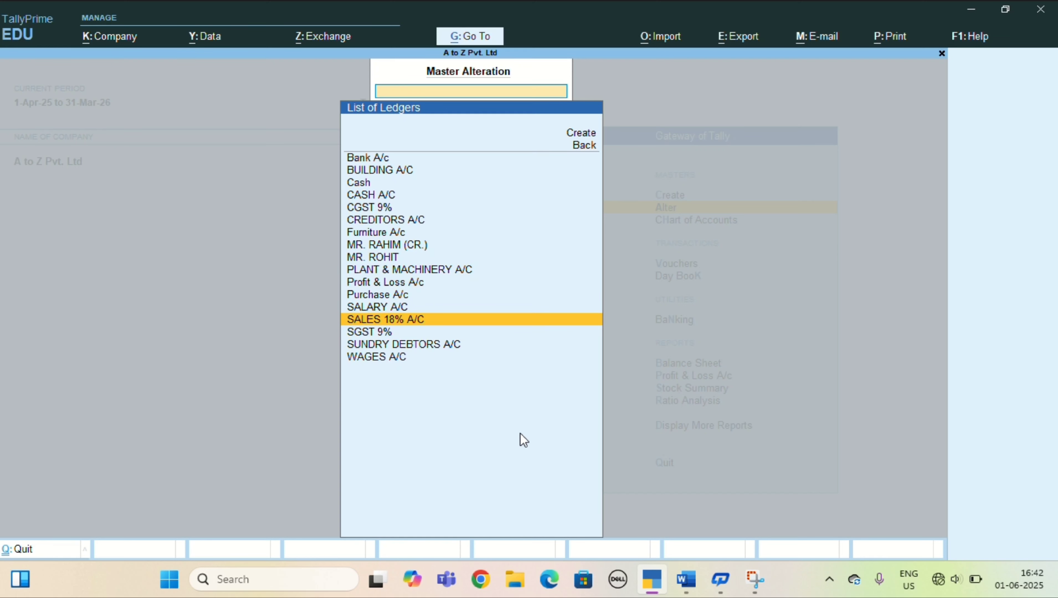
key("Down")
key("Up")
key("Up")
key("Up")
key("Up")
key("Up")
key("Up")
key("Up")
key("Up")
key("Up")
key("Up")
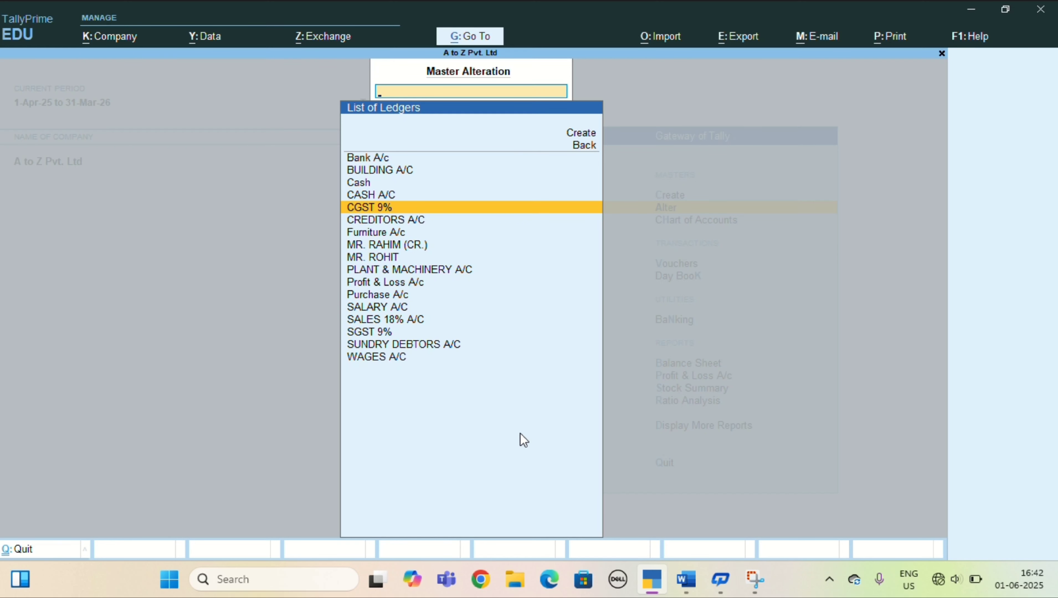
Open the customer's ledger to examine its group, state and GST registration details, and return to the ledger list
key("Down")
key("Down")
key("Down")
key("Down")
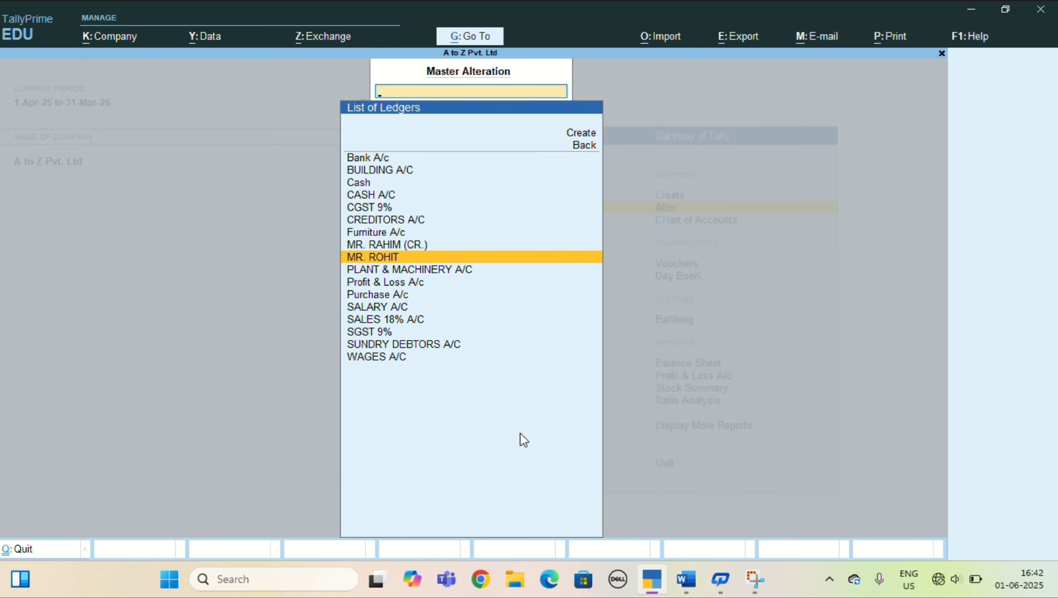
key("Return")
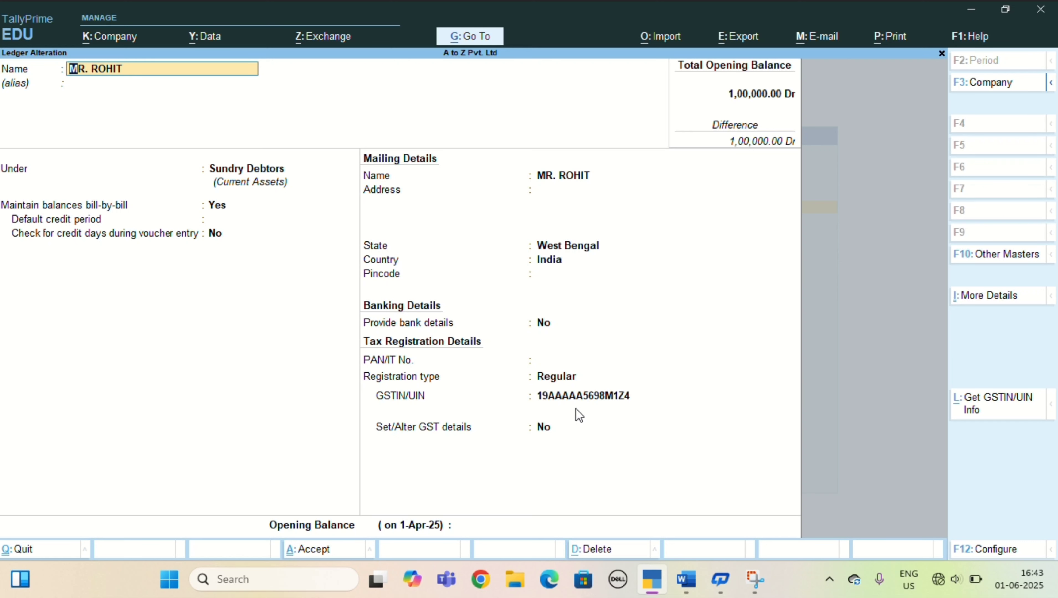
key("BackSpace")
key("Escape")
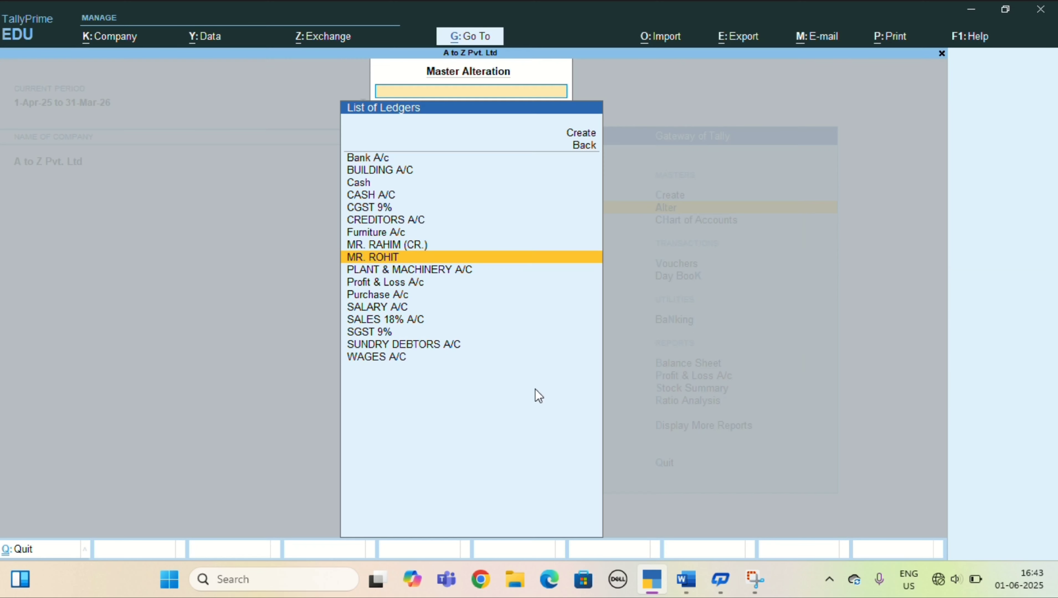
Go through the SGST 9% ledger with Duties & Taxes, GST, State Tax and 9 %, accept it, and leave the ledger list
key("Down")
key("Down")
key("Down")
key("Down")
key("Down")
key("Down")
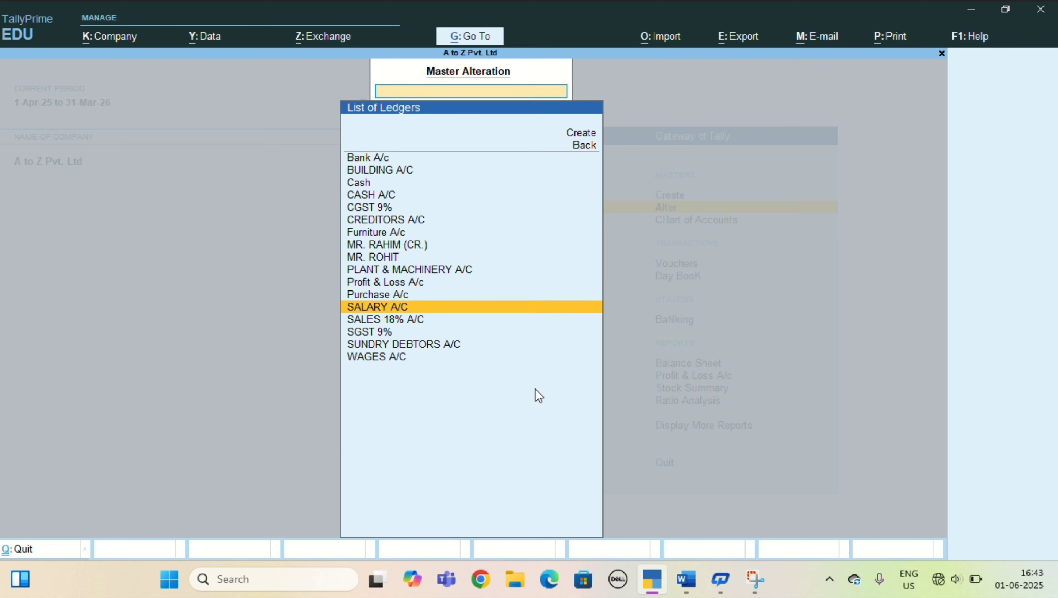
key("Return")
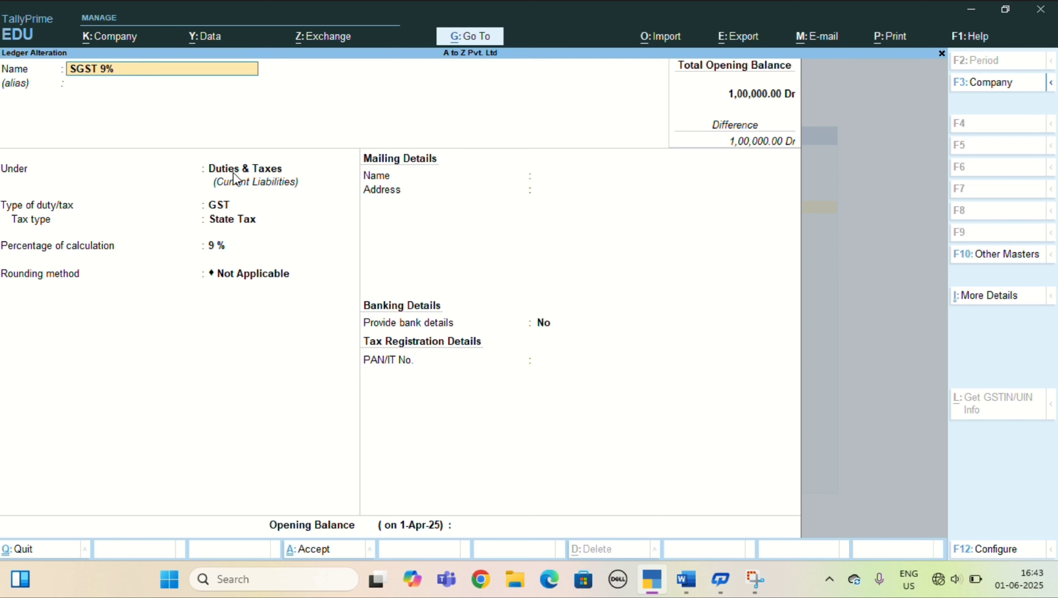
key("Return")
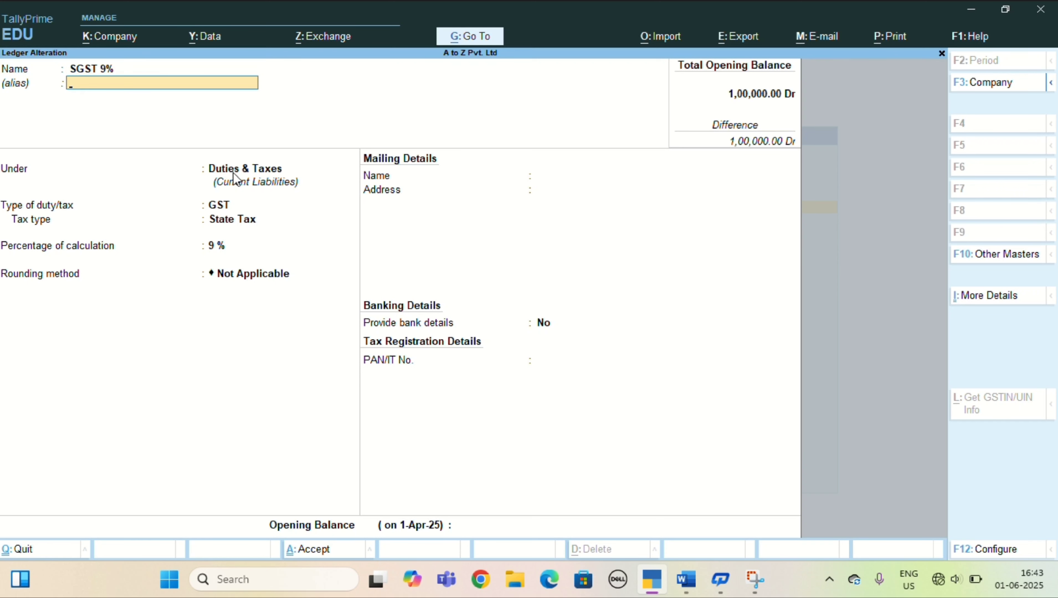
key("Return")
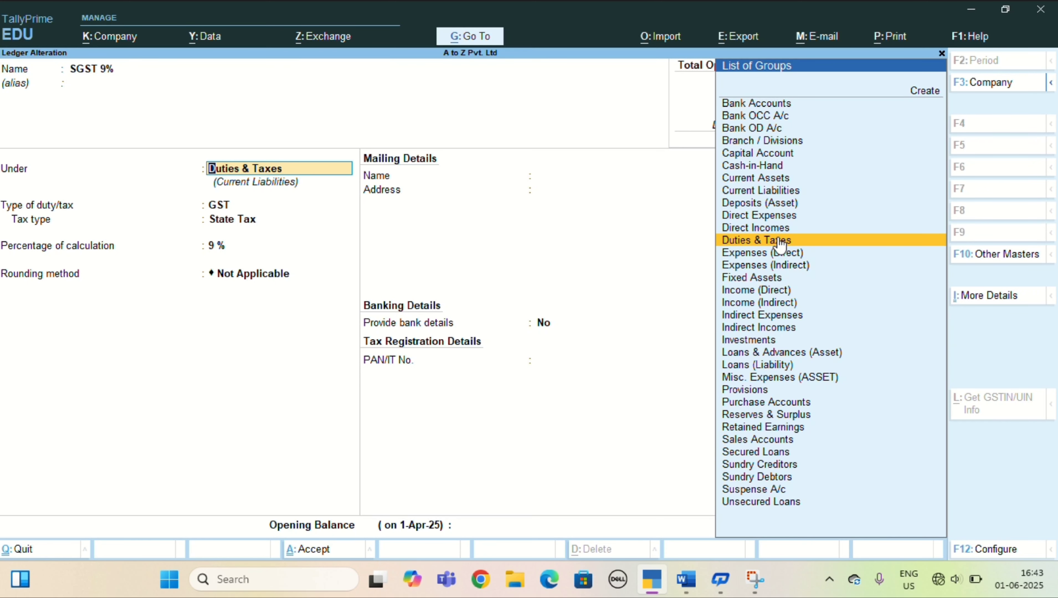
key("Return")
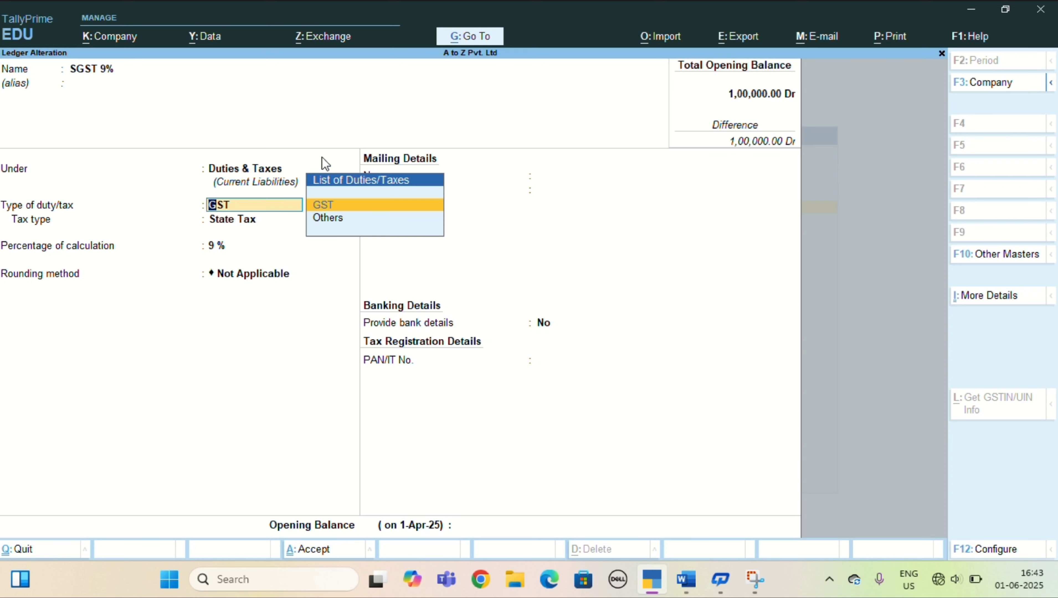
key("Return")
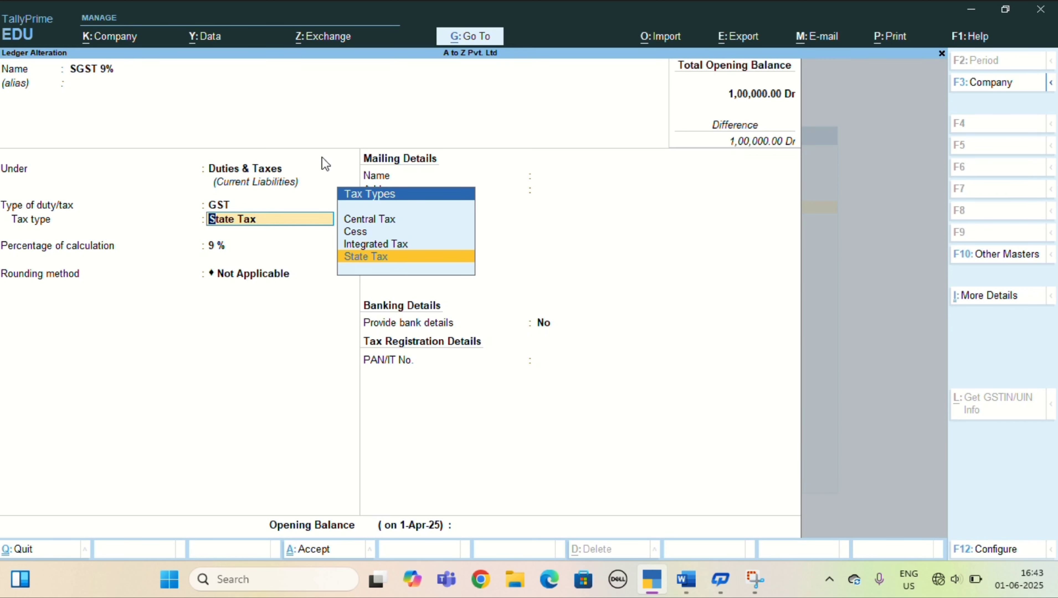
left_click(418, 257)
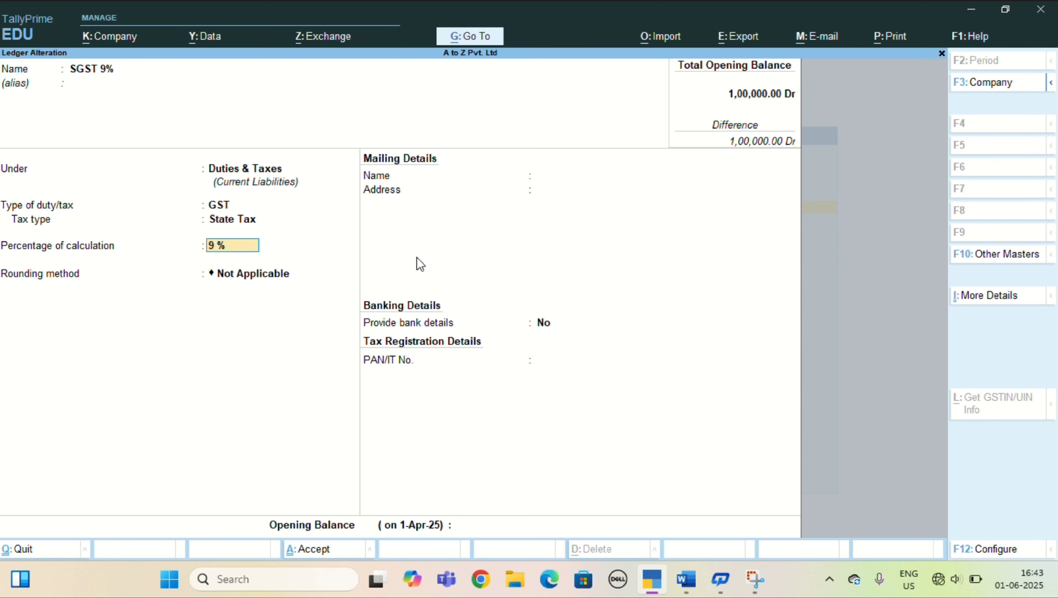
key("Return")
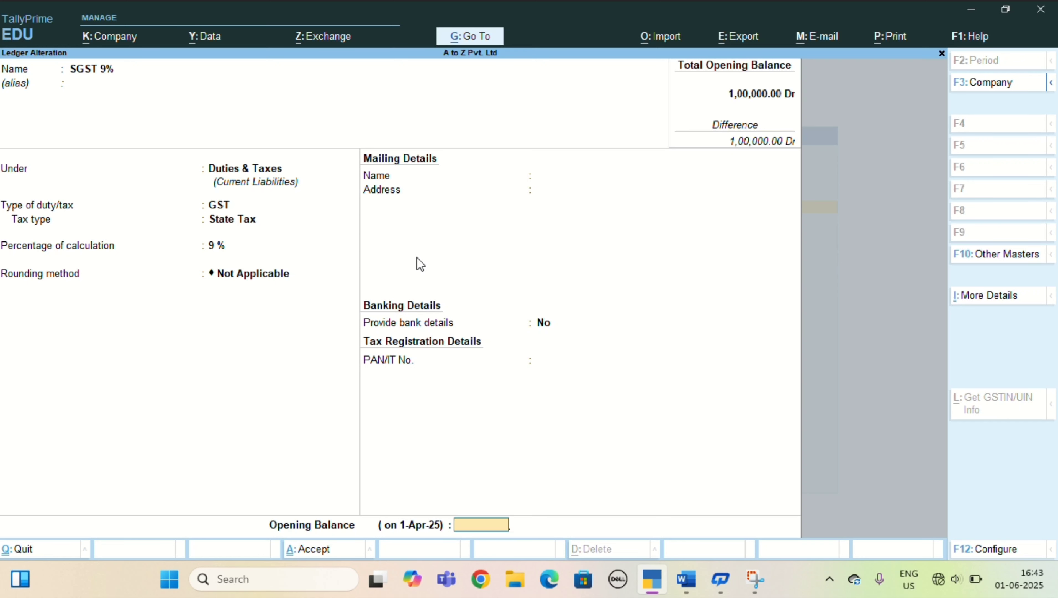
key("Return")
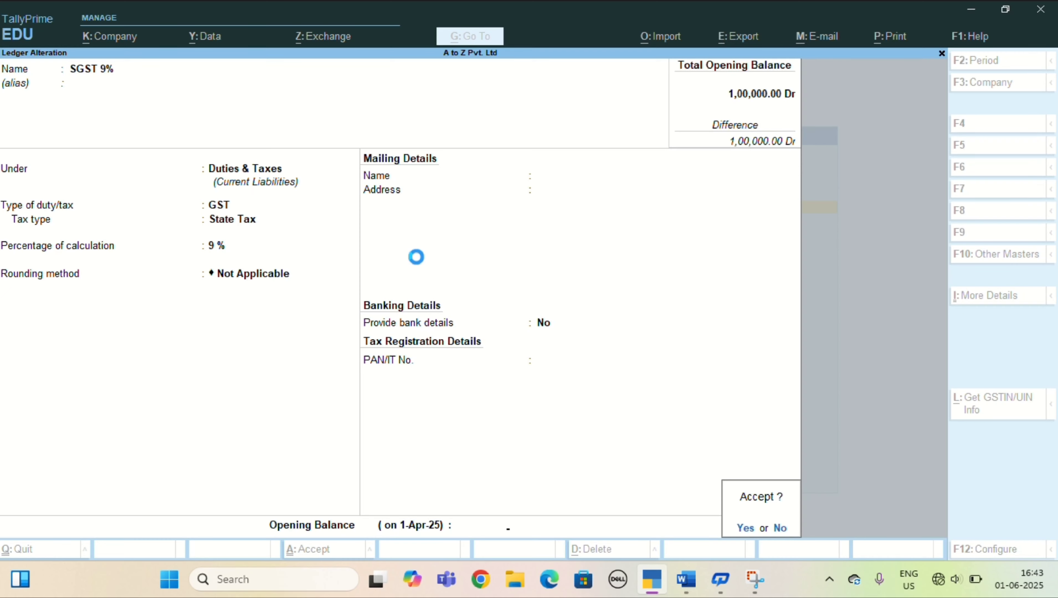
key("Return")
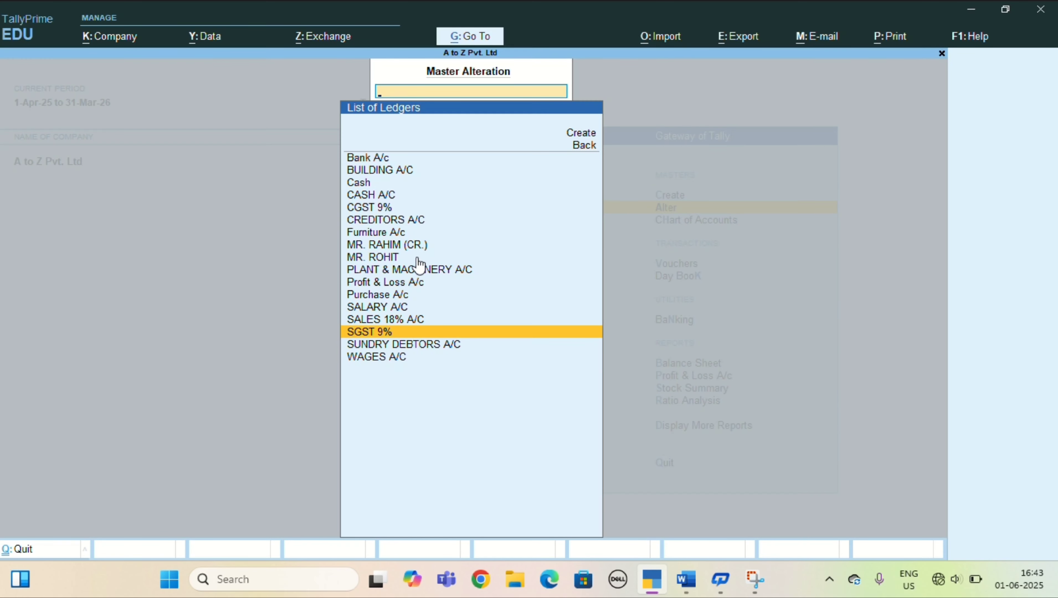
key("Escape")
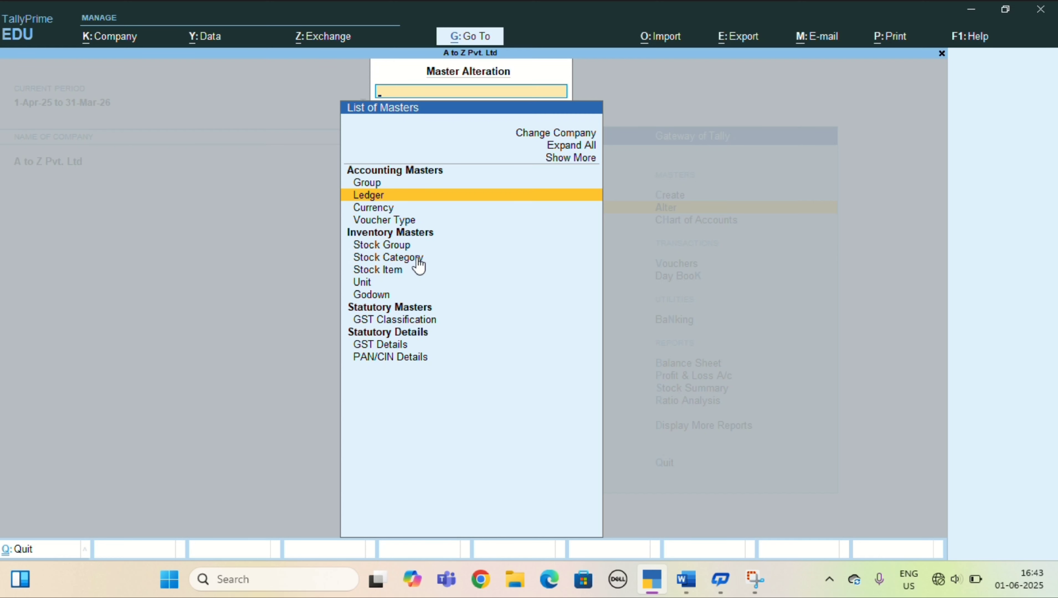
key("Down")
key("Down")
key("Down")
key("Down")
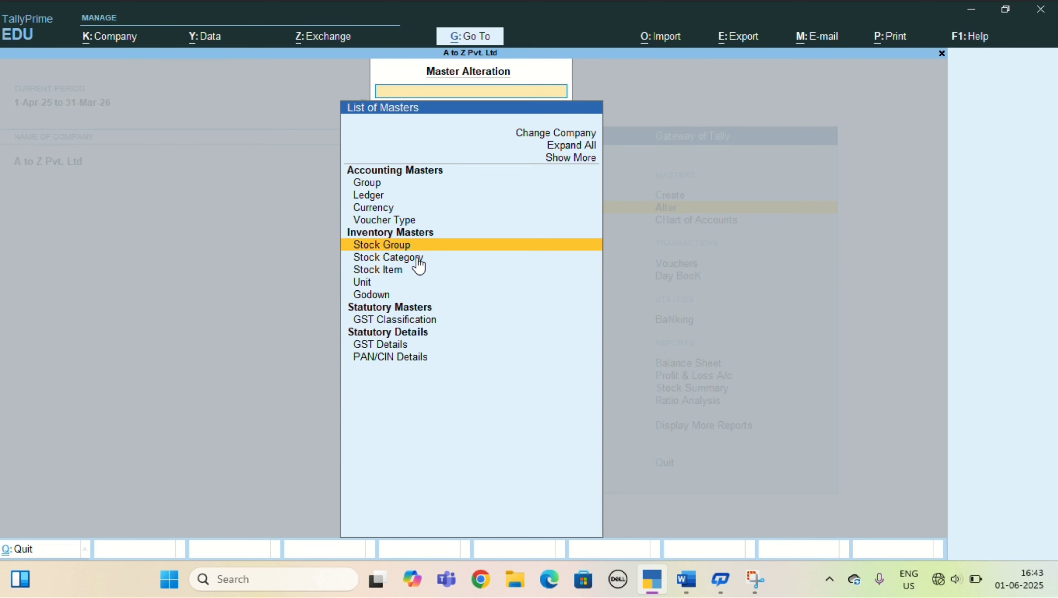
key("Escape")
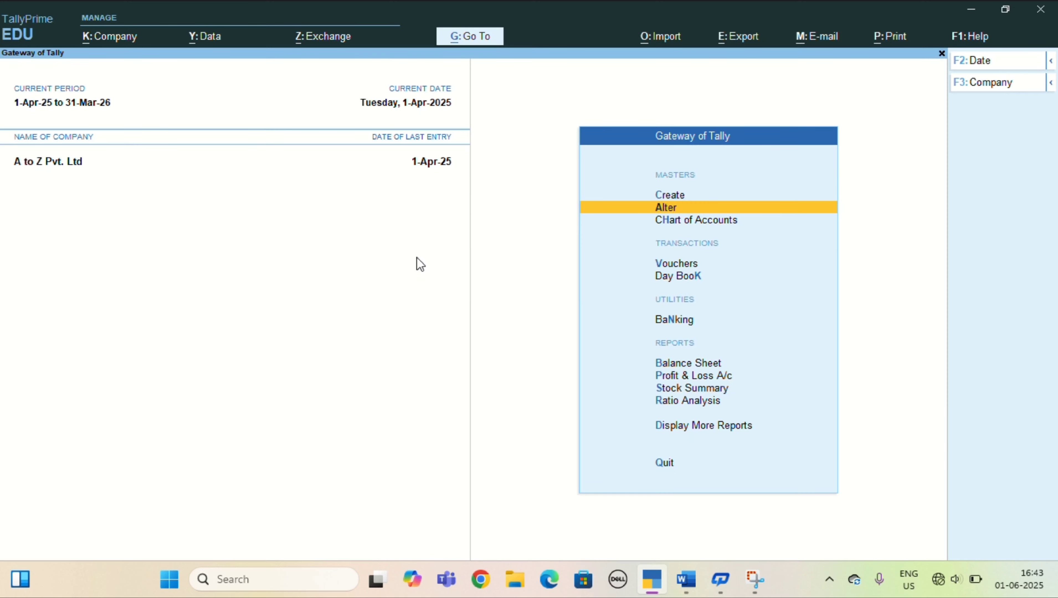
Open the list of existing stock items for alteration
key("Return")
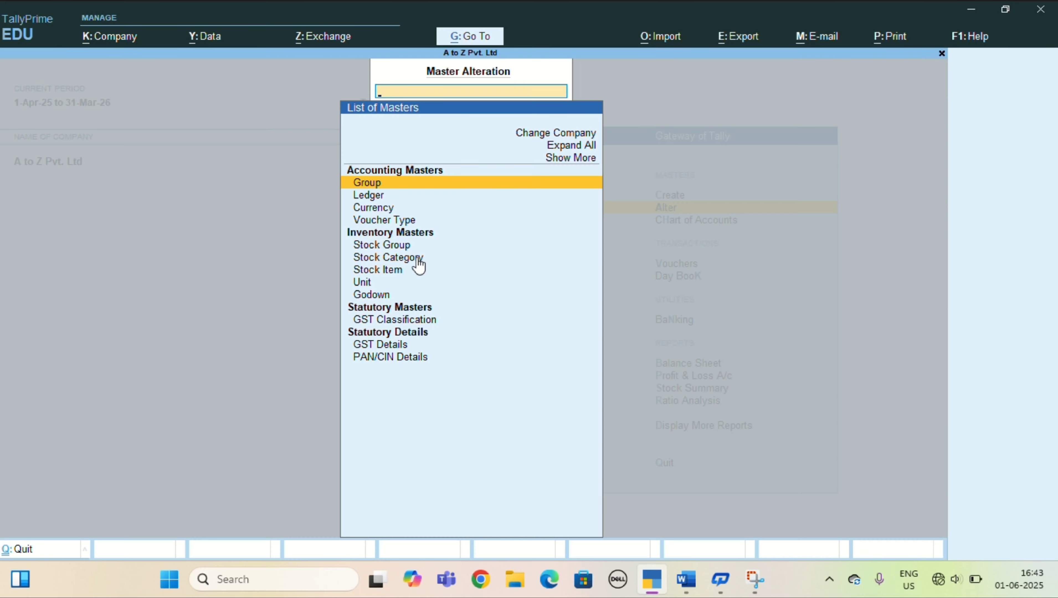
key("Down")
key("Down")
key("Down")
key("Down")
key("Down")
key("Down")
key("Down")
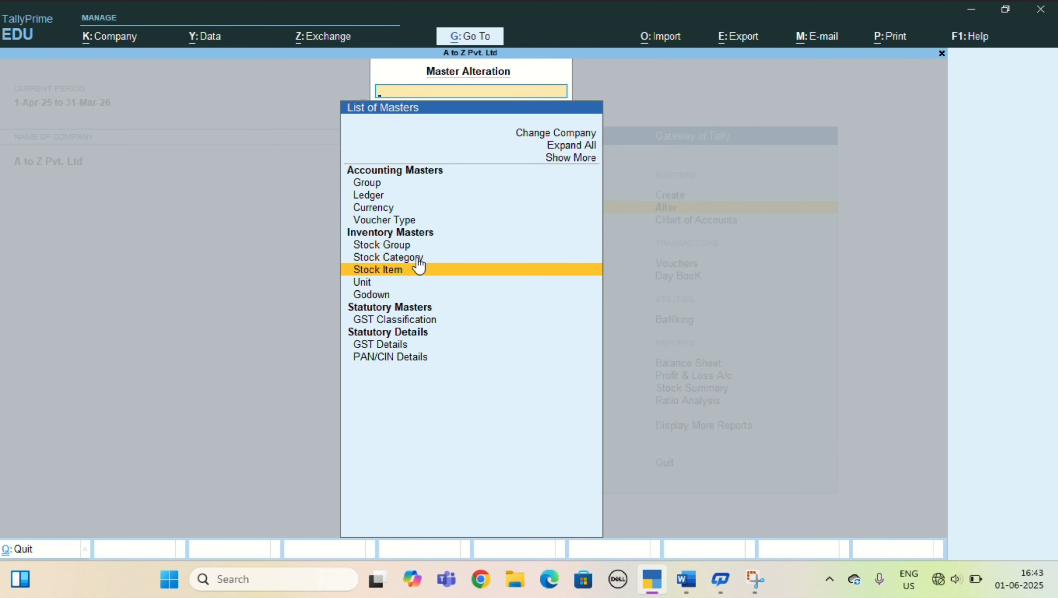
key("Return")
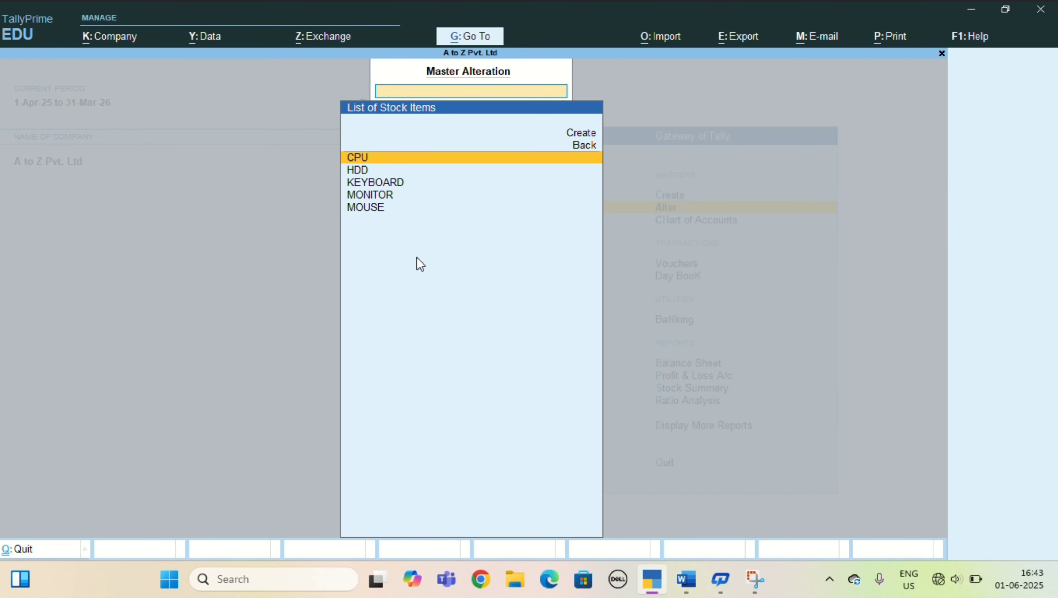
Examine the CPU stock item's group, unit and GST details, and return to the Gateway of Tally
key("Return")
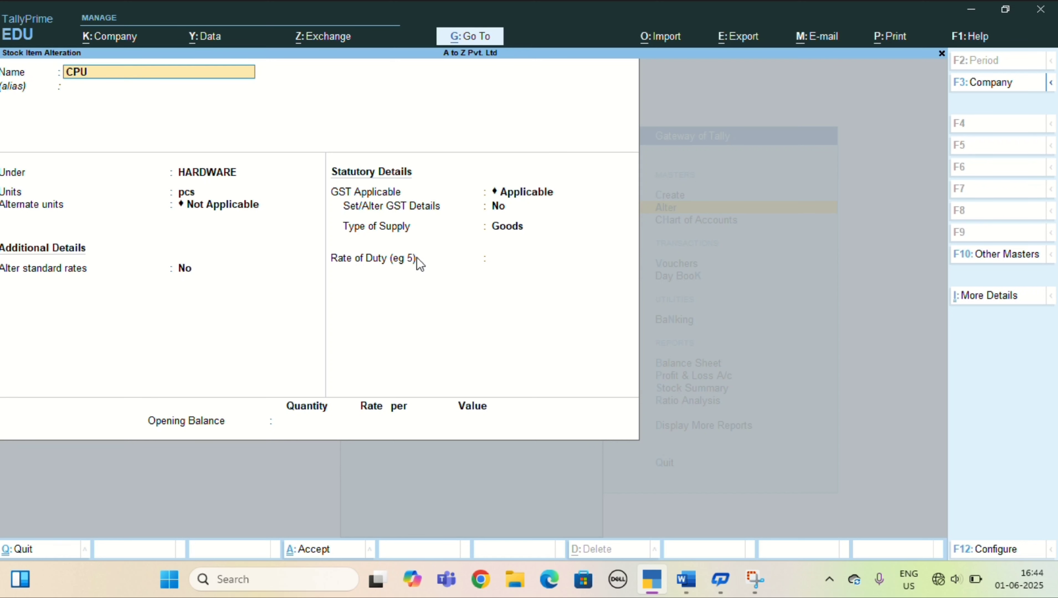
key("Escape")
key("y")
key("Escape")
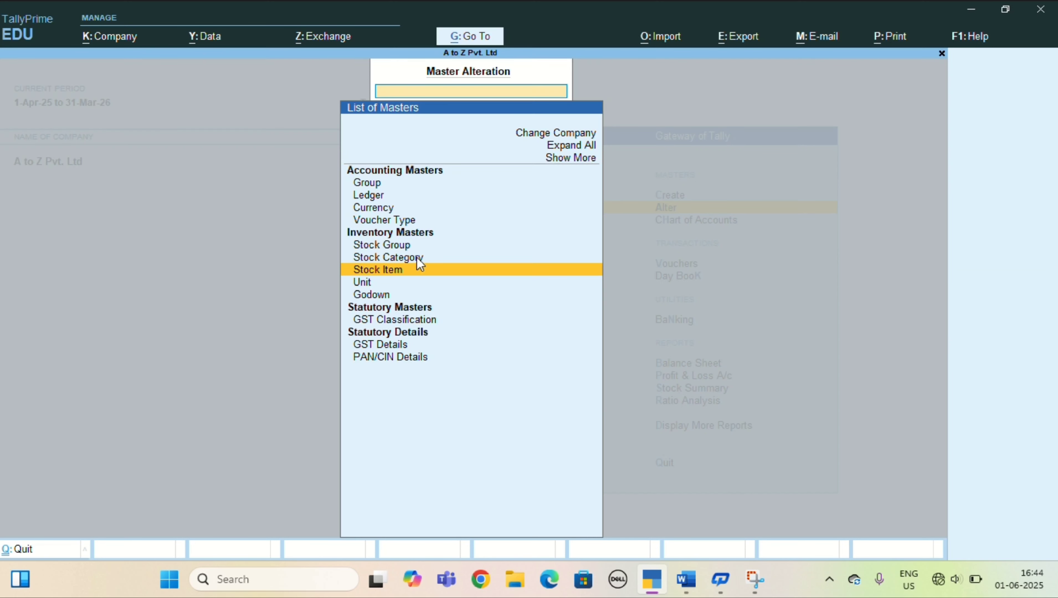
key("Escape")
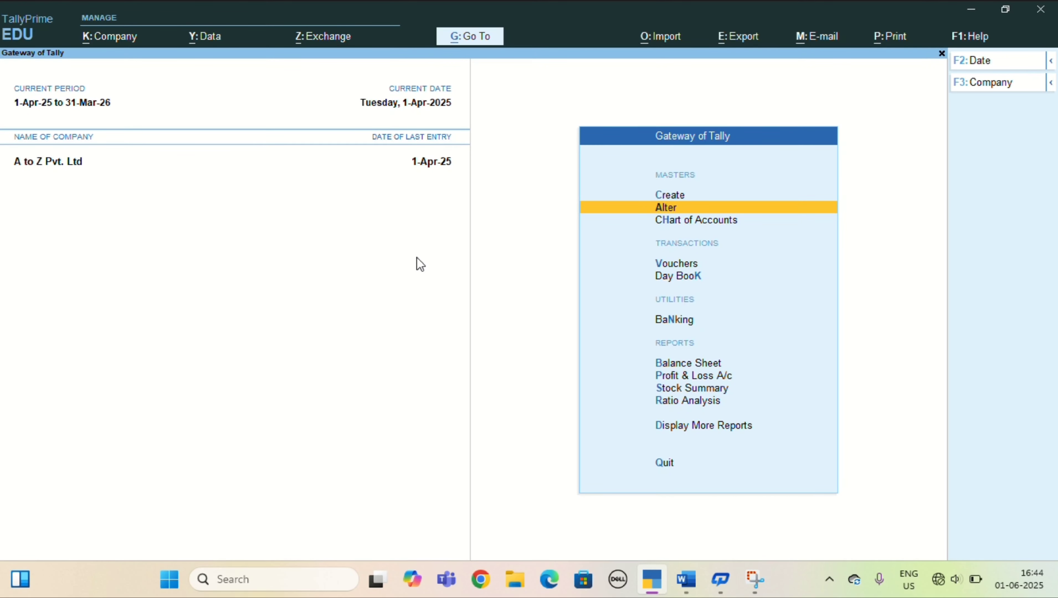
Start a new sales voucher from the Gateway of Tally
key("Down")
key("Down")
key("Return")
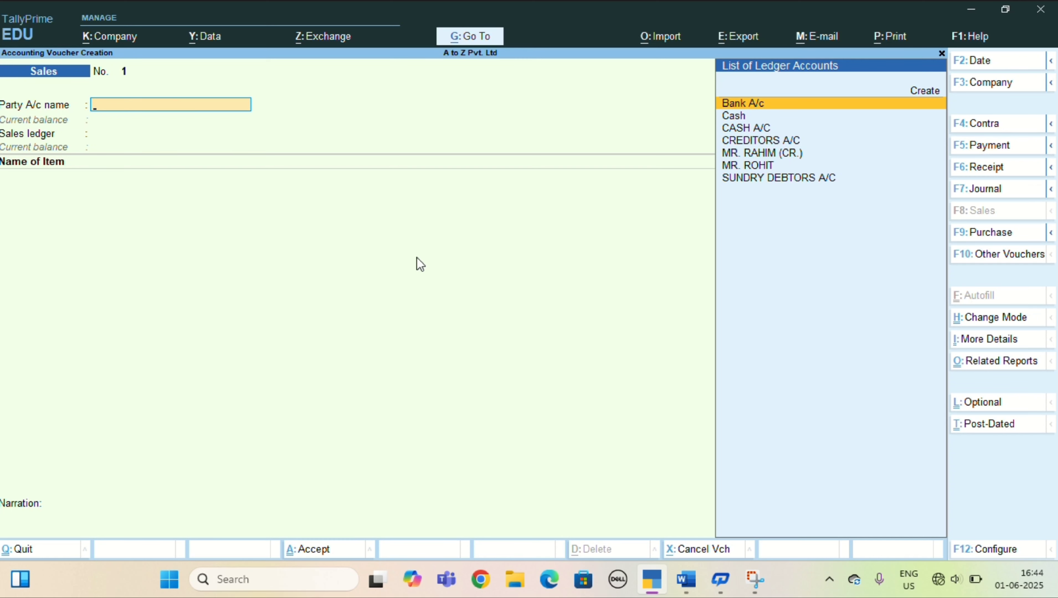
Check the sales entry list in Word and select the customer's ledger as the voucher's party account
key("Down")
key("Down")
key("Down")
key("Down")
key("Down")
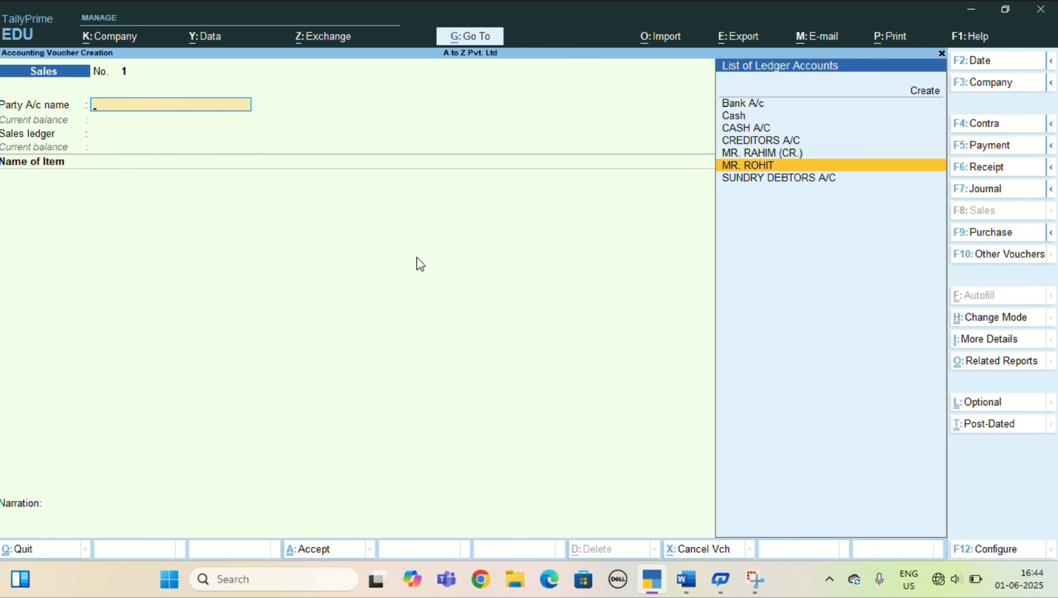
key("alt+Tab")
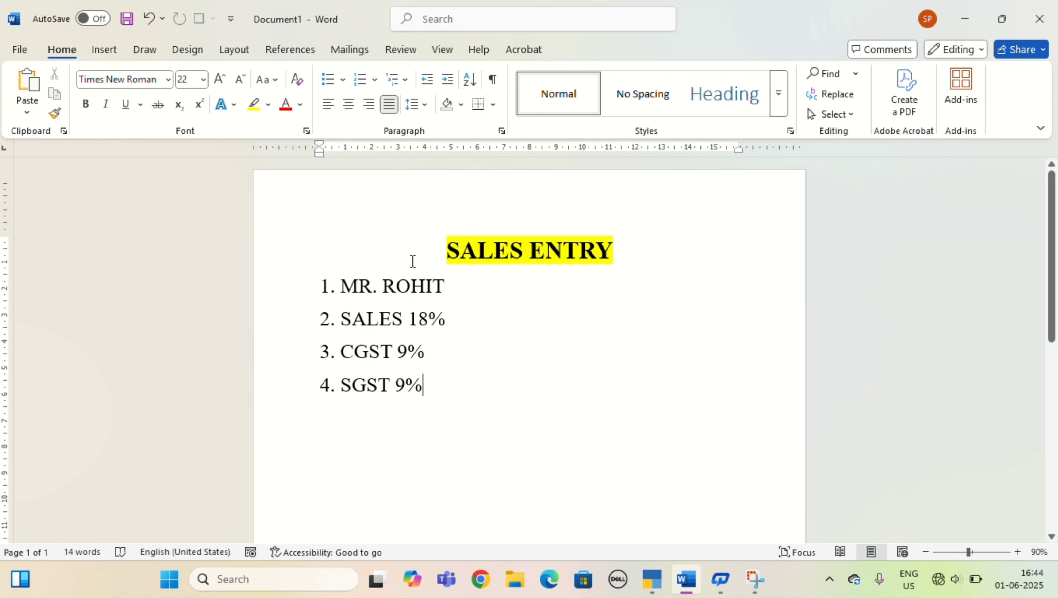
key("alt+Tab")
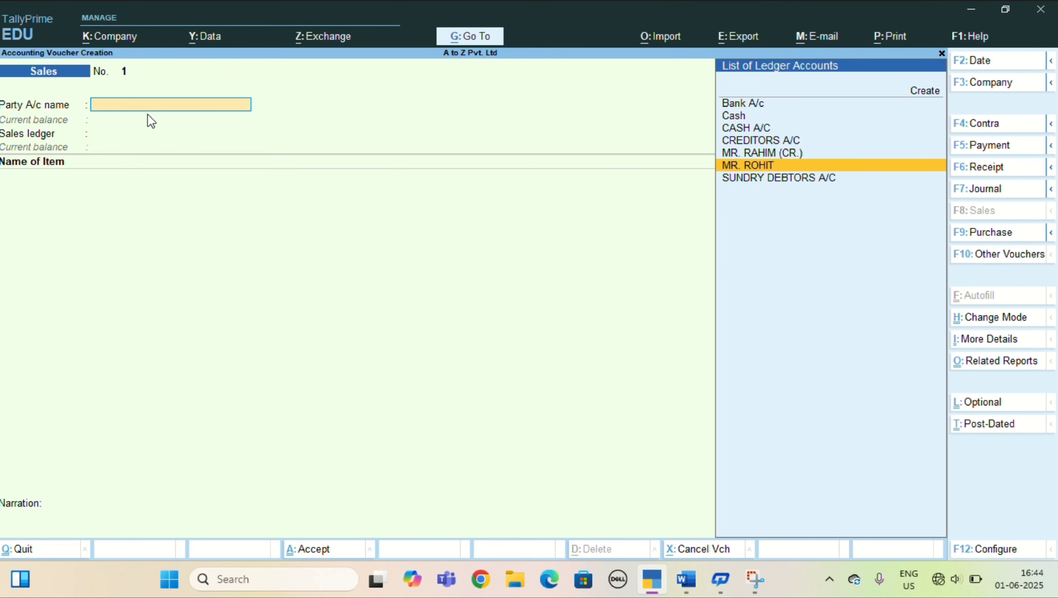
key("Return")
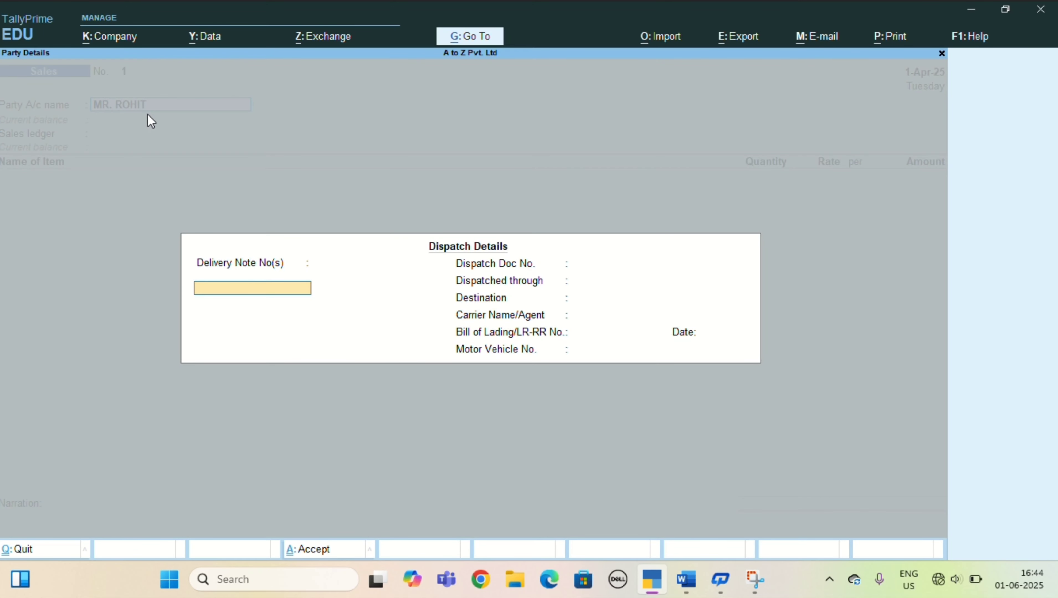
Leave the dispatch details blank and accept the customer's party details with West Bengal as the state
key("Return")
key("Return")
key("Return")
key("Return")
key("Return")
key("Return")
key("Return")
key("Return")
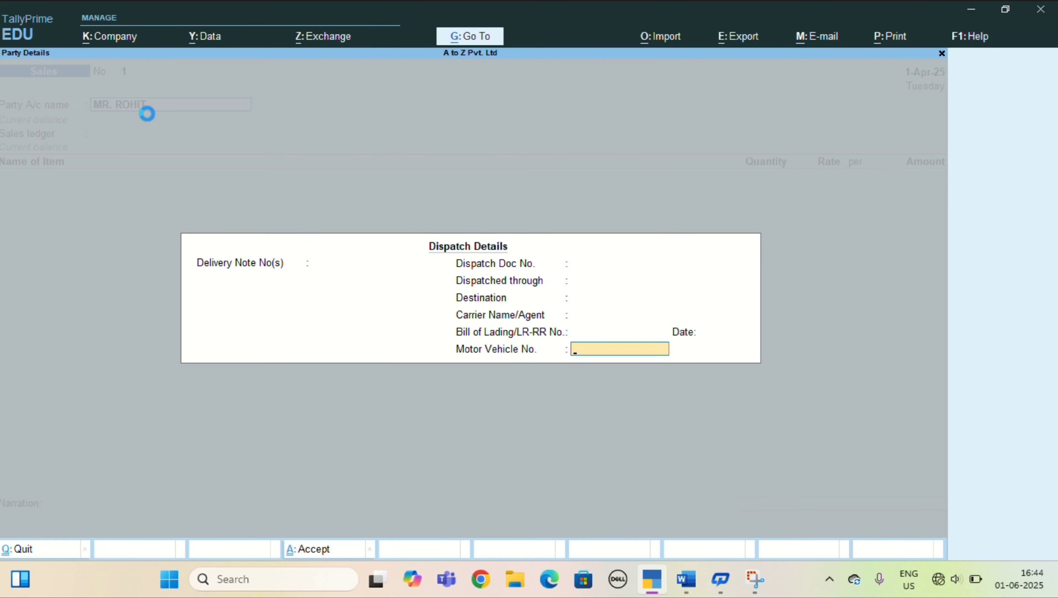
key("Return")
key("Return")
key("Return")
key("Return")
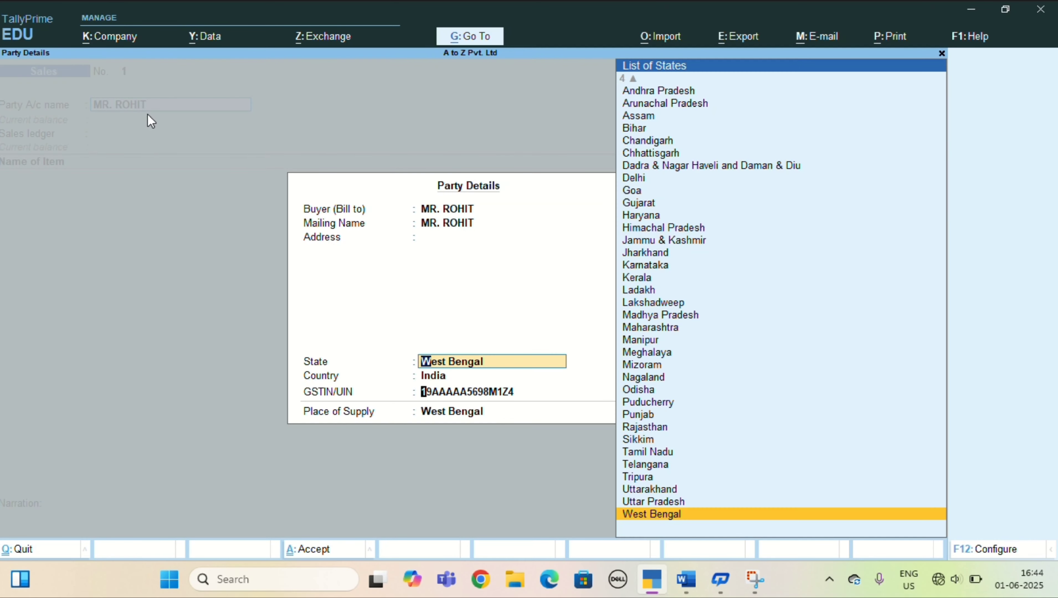
key("Return")
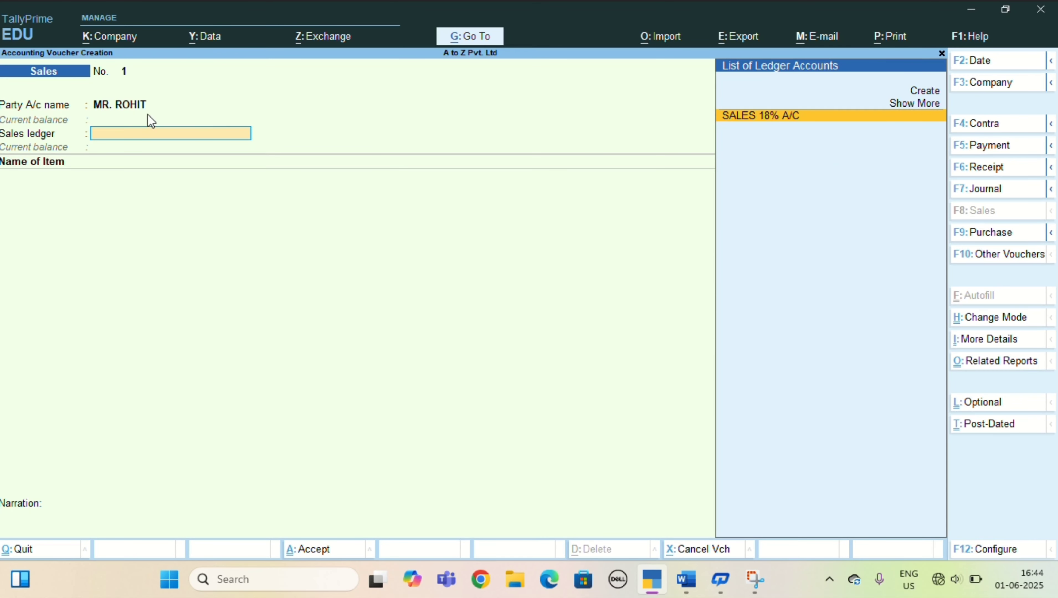
Check the sales entry list in Word and choose SALES 18% A/C as the sales ledger
key("alt")
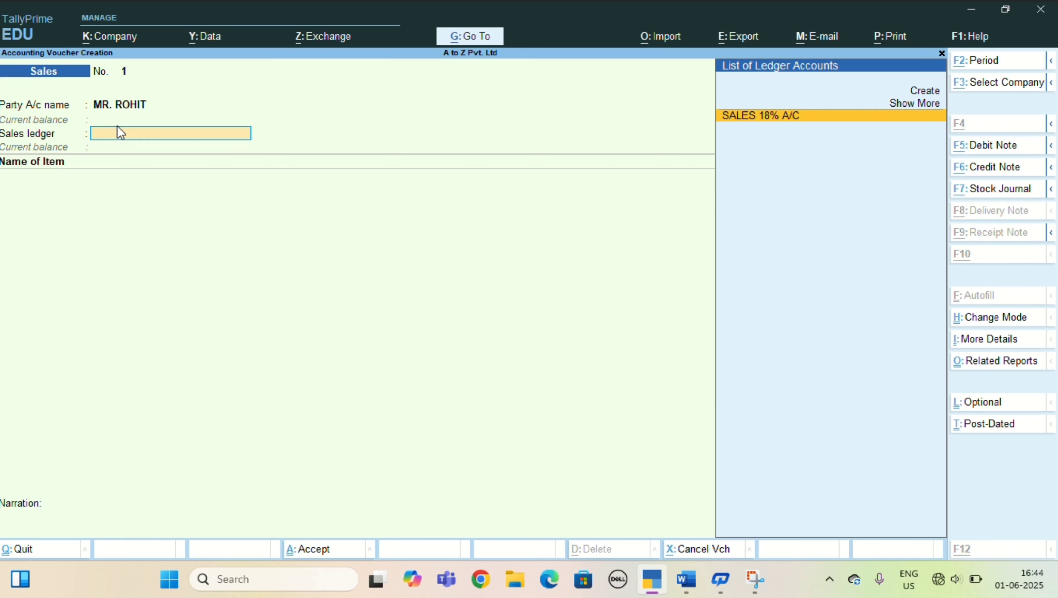
key("alt+Tab")
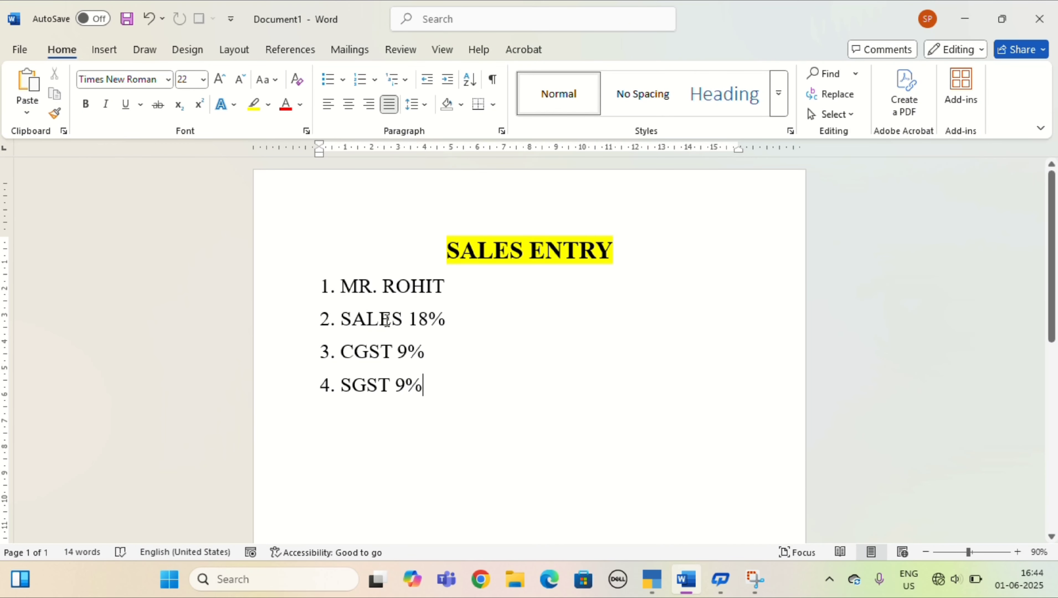
key("alt+Tab")
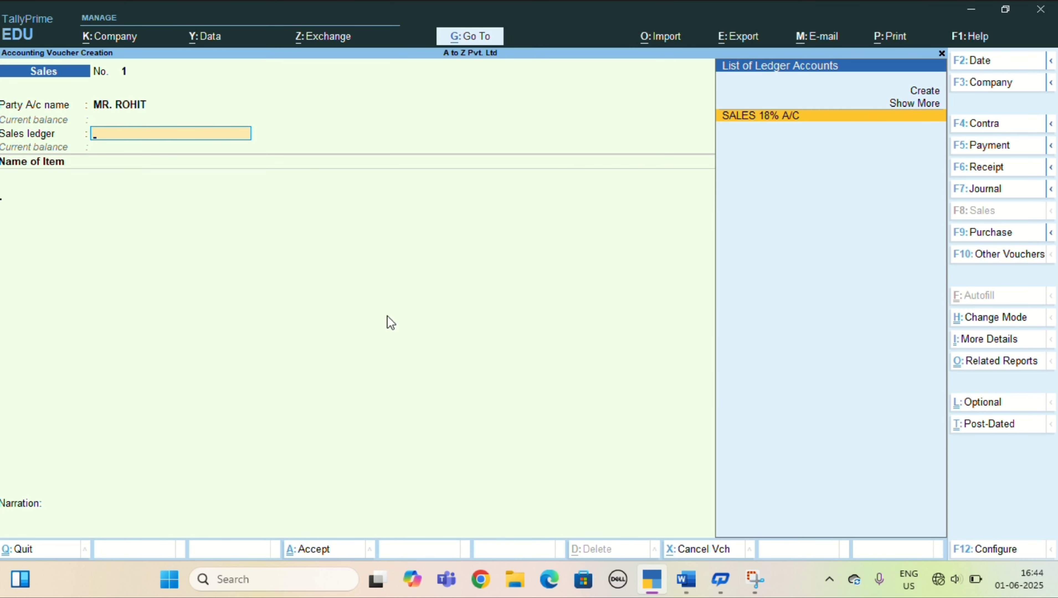
key("Return")
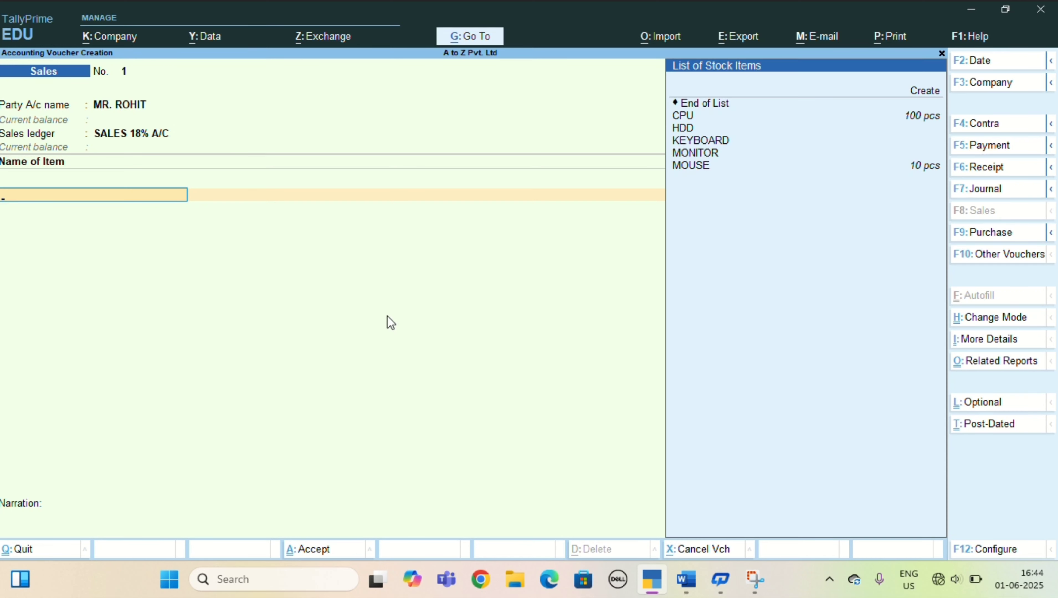
Add the CPU stock item with a quantity of 10 pcs at a rate of 12,000 per piece
key("Down")
key("Down")
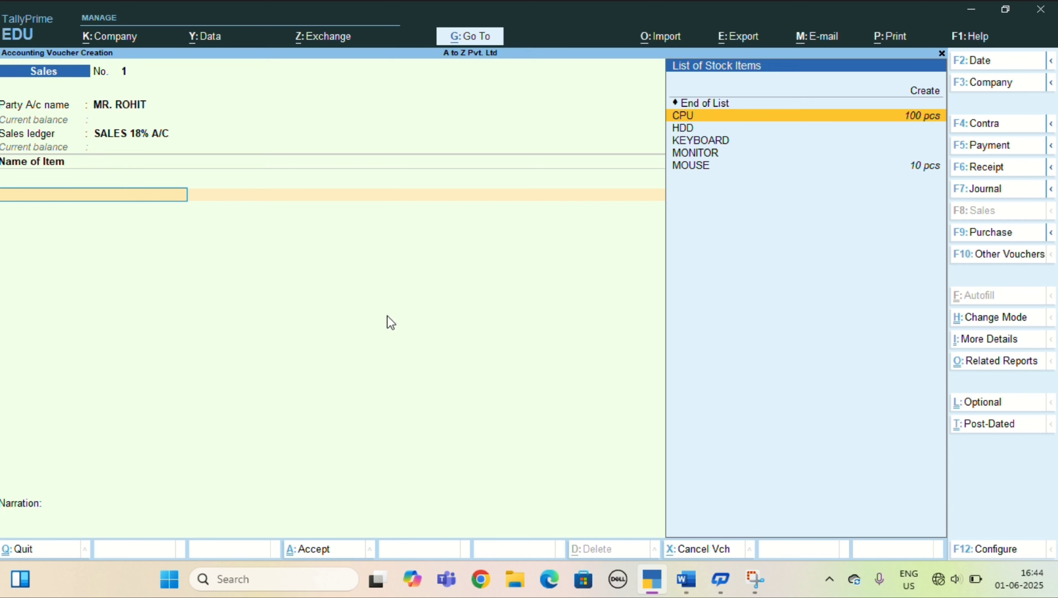
key("Return")
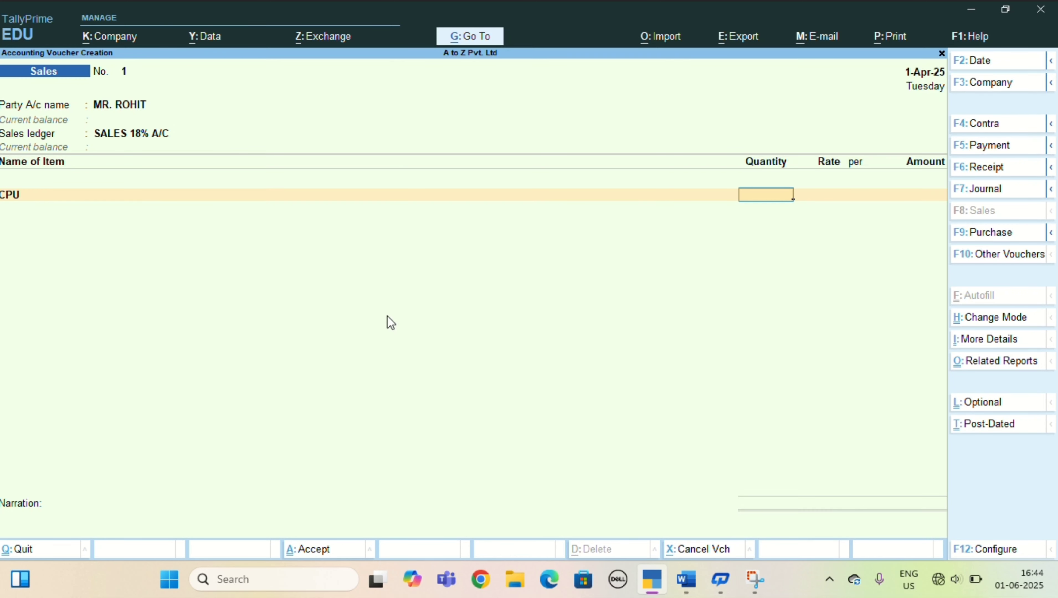
type("10")
key("Return")
type("12000")
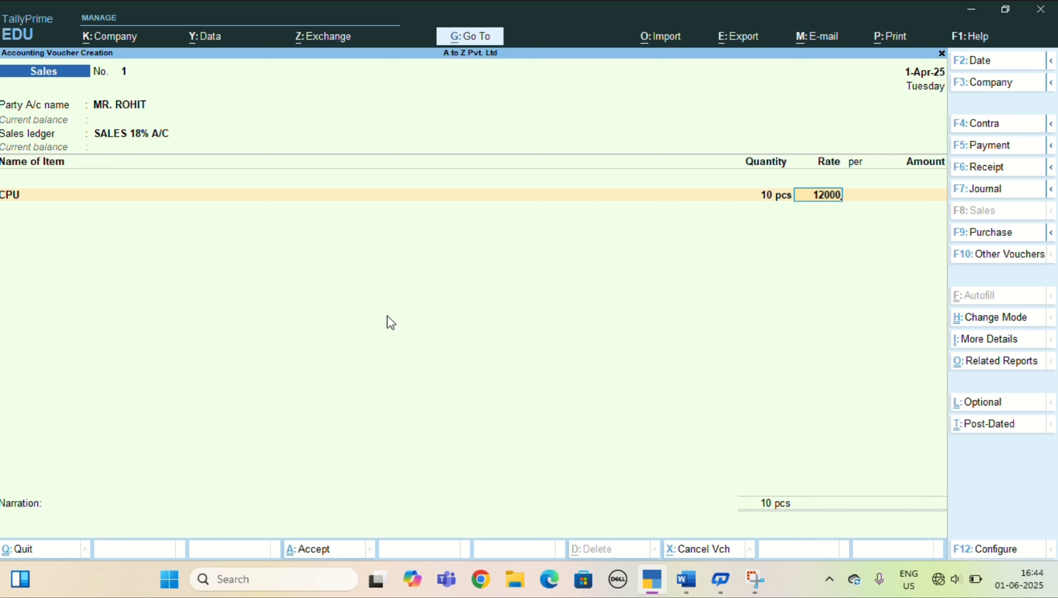
key("Return")
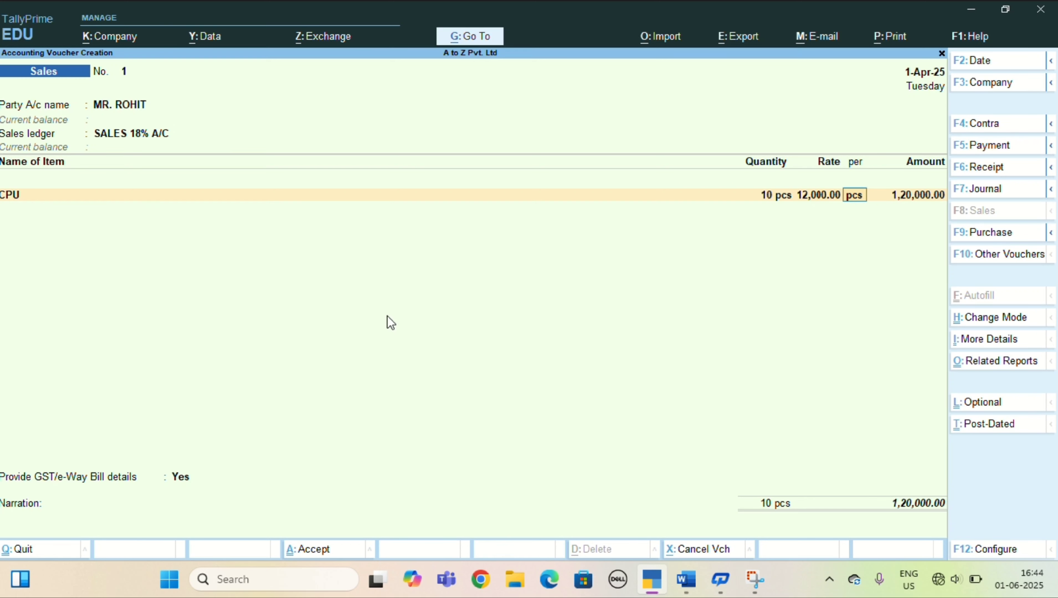
key("Return")
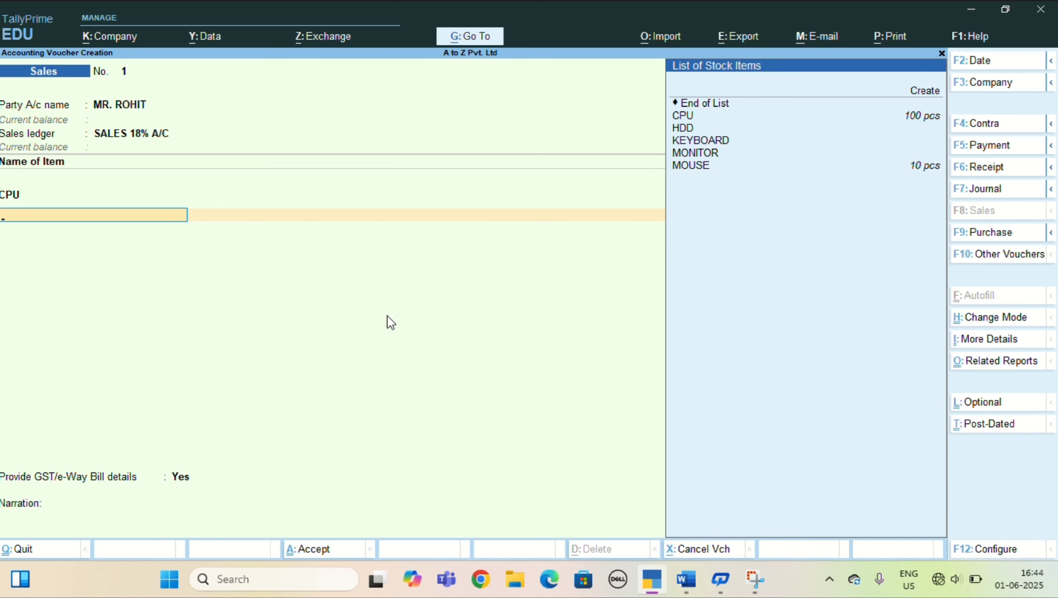
Look through the remaining stock items and end item entry after the CPU line with End of List
key("Down")
key("Down")
key("Down")
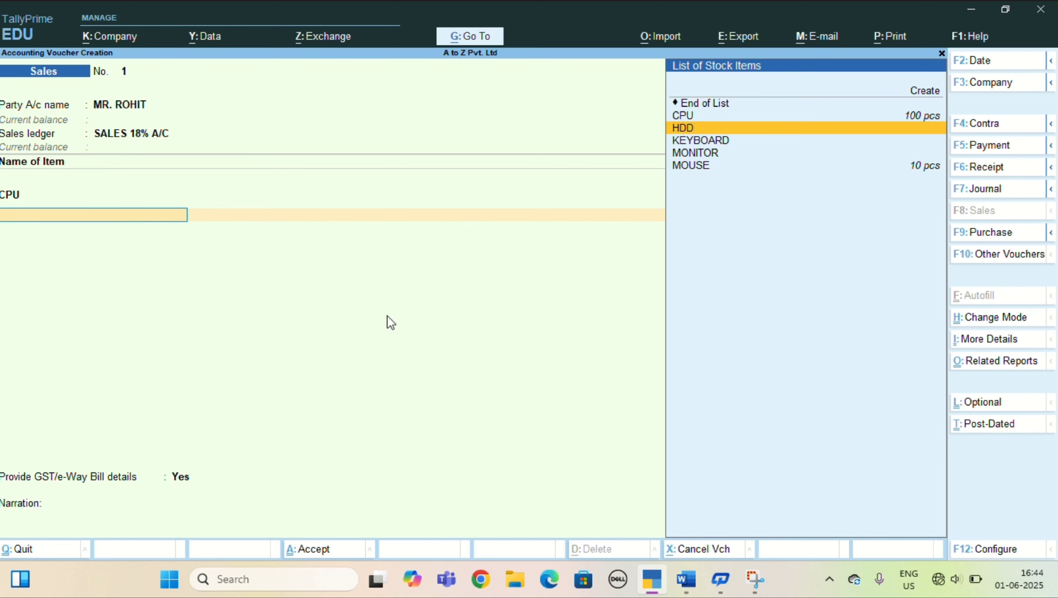
key("Down")
key("Down")
key("Down")
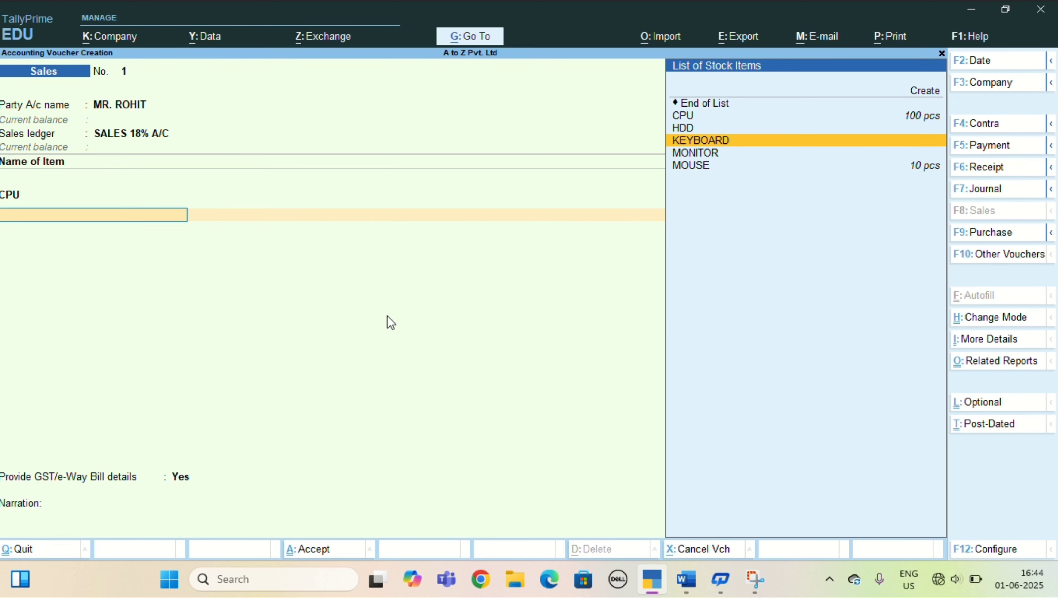
key("Up")
key("Up")
key("Up")
key("Up")
key("Up")
key("Return")
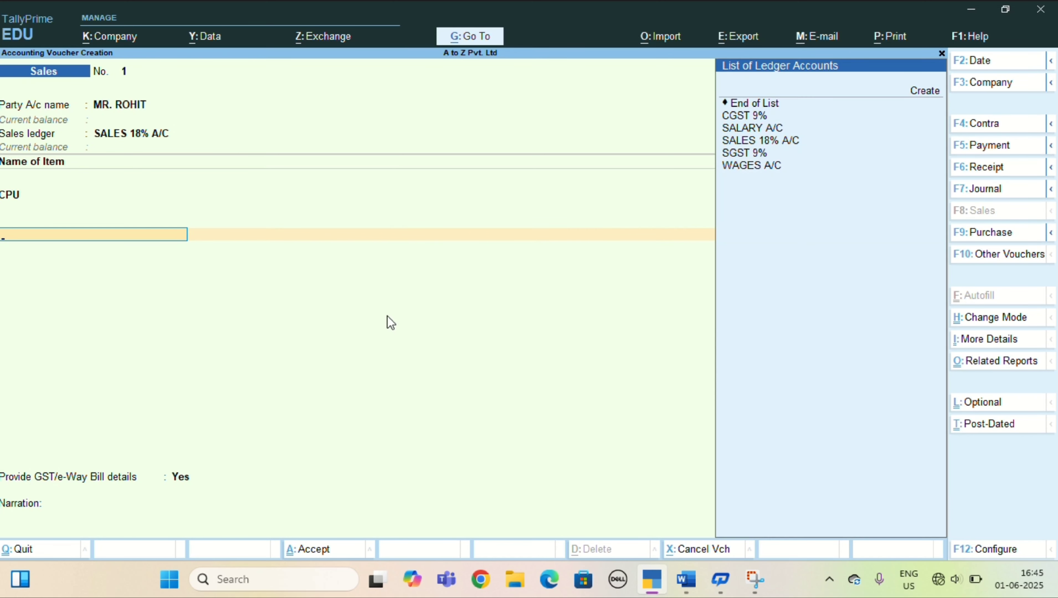
Check the tax ledgers listed in Word and add the CGST 9% ledger below the CPU item
key("alt+Tab")
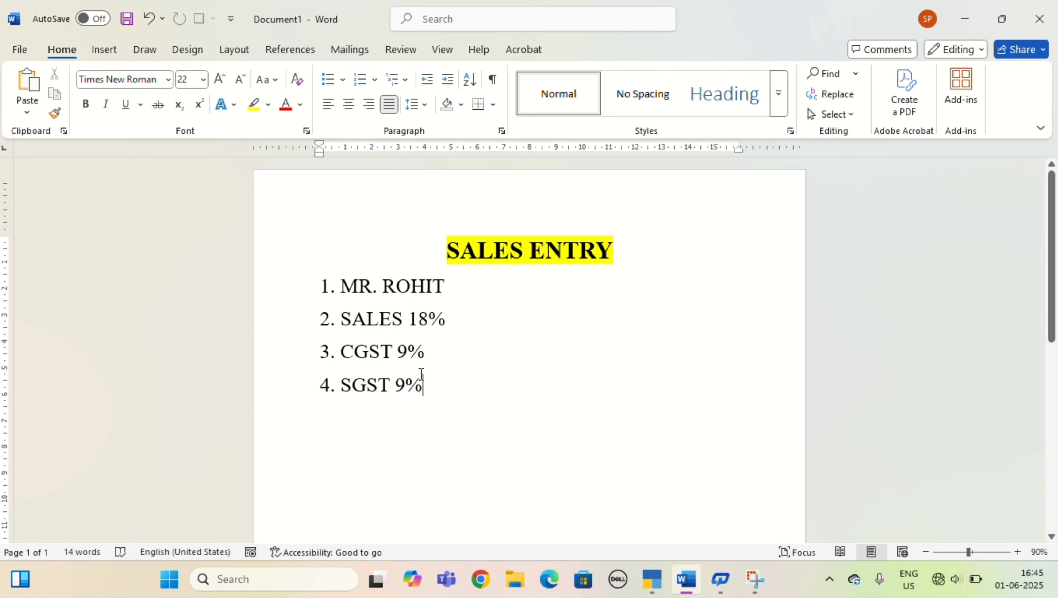
key("alt+Tab")
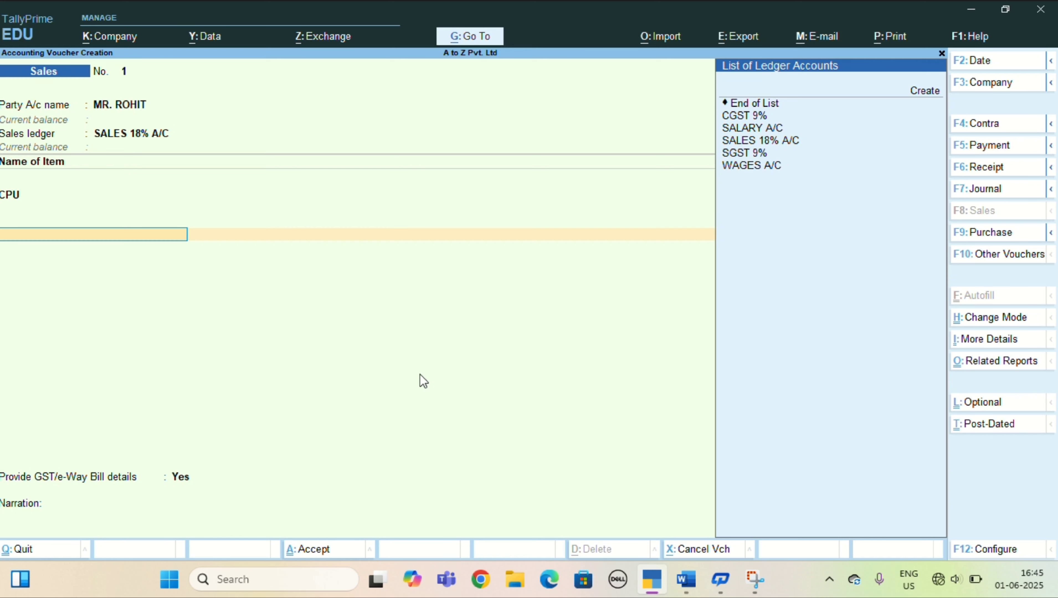
key("Up")
key("Up")
key("Up")
key("Up")
key("Up")
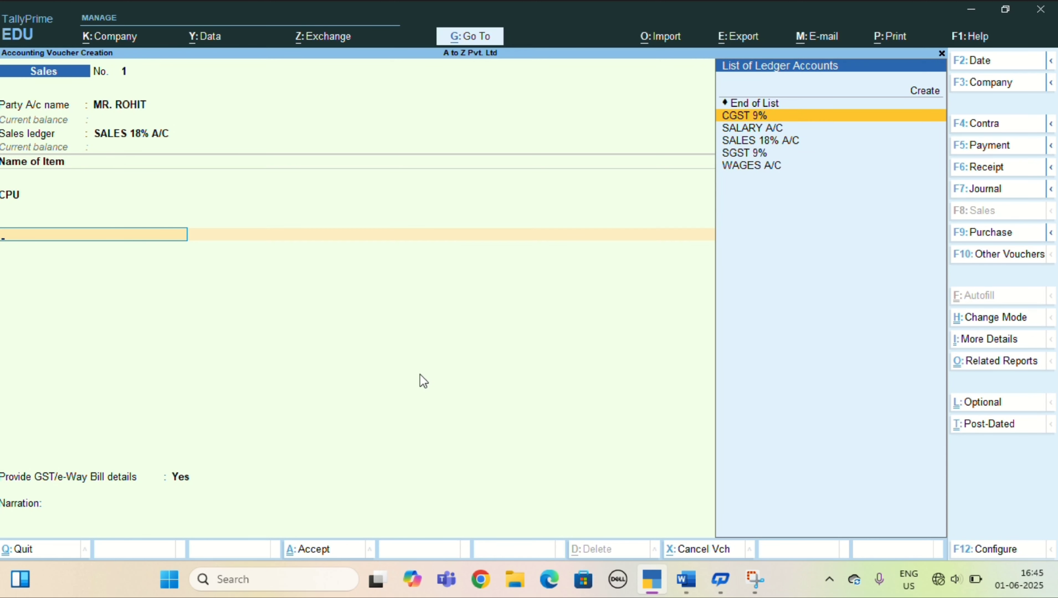
key("Return")
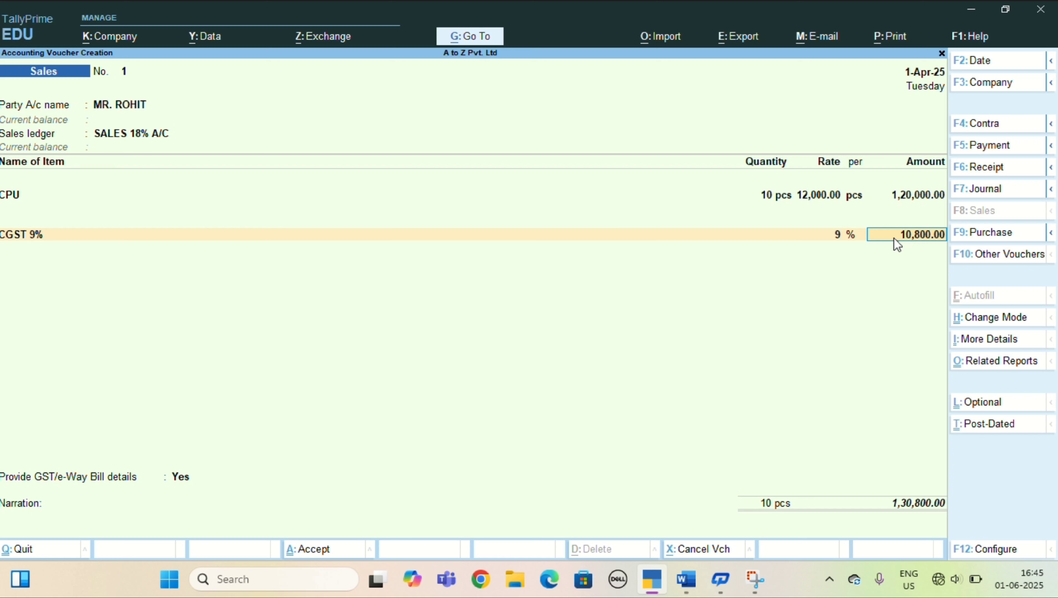
Accept the CGST amount, add the SGST 9% ledger below it, and end the tax ledger entries
key("Return")
key("Down")
key("Down")
key("Down")
key("Down")
key("Down")
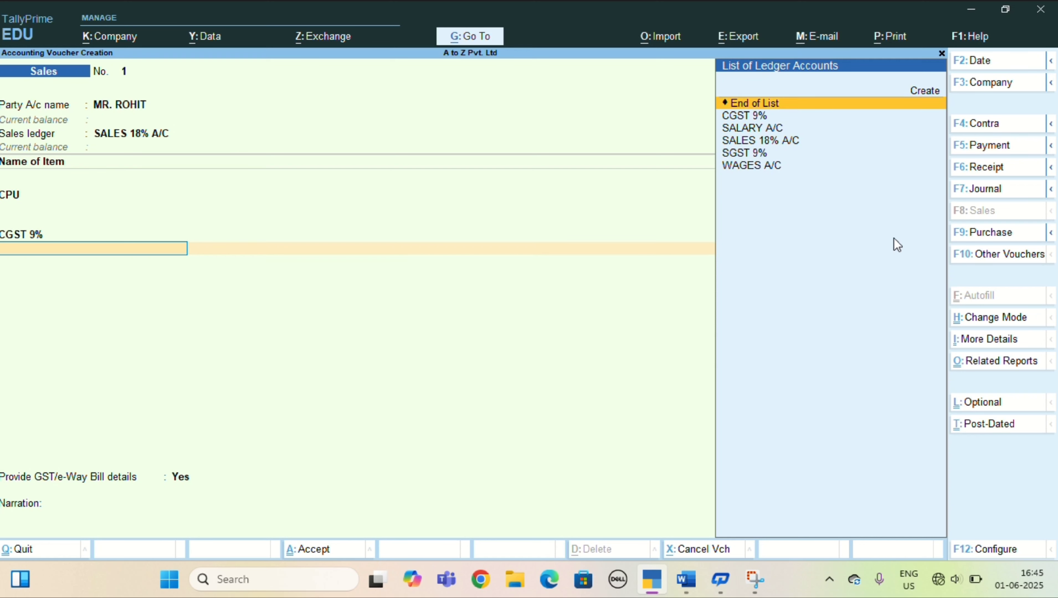
key("Return")
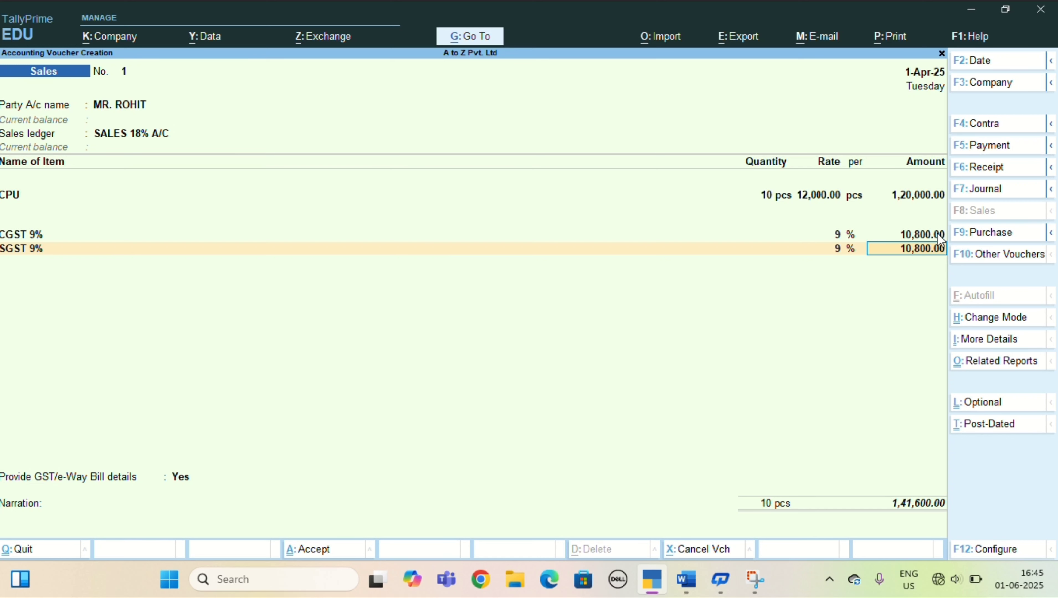
key("Return")
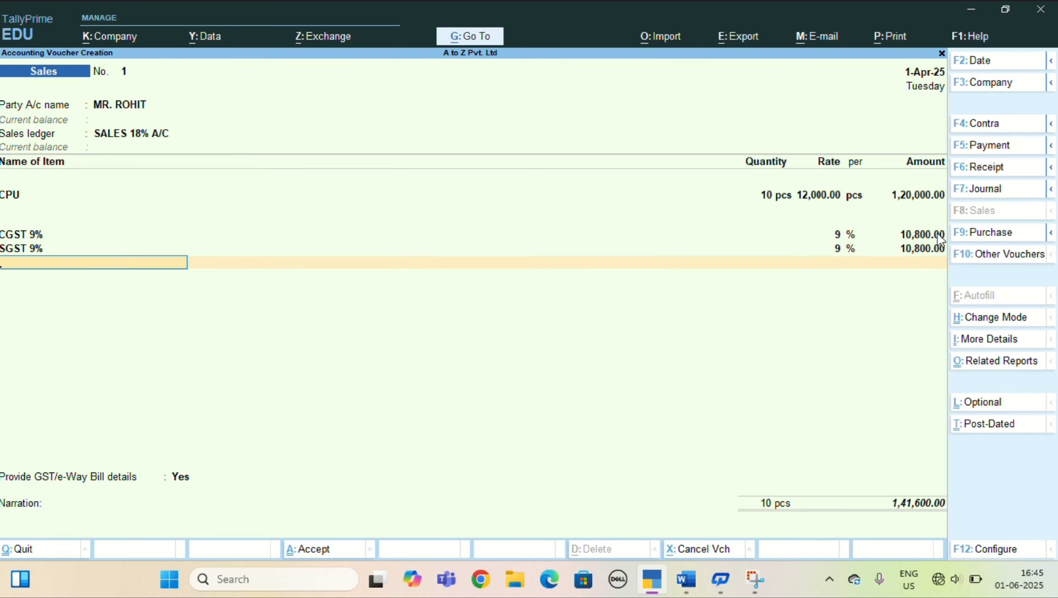
key("Return")
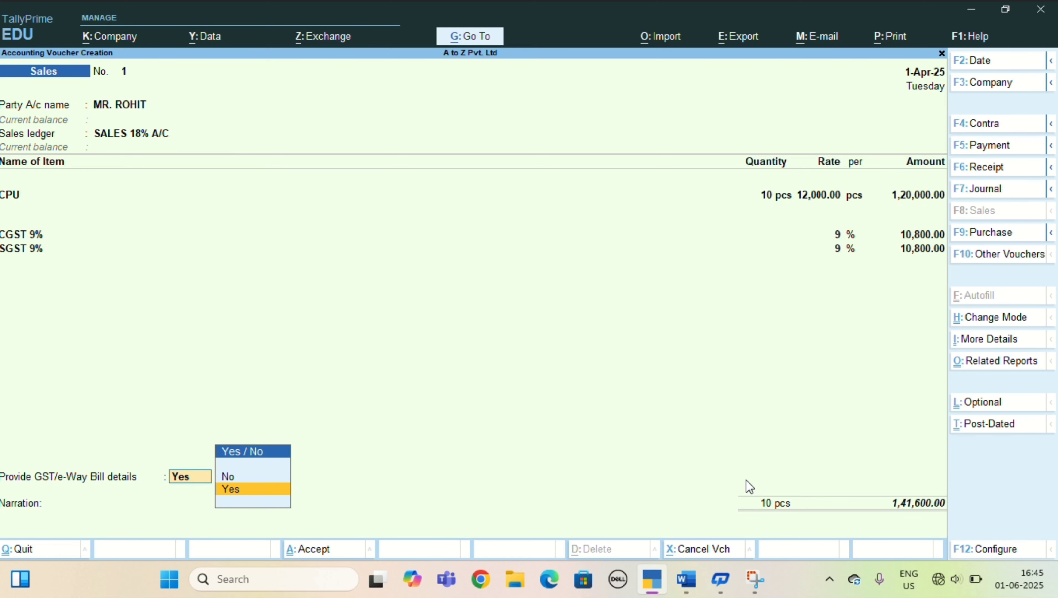
View the e-Way Bill details without filling them in, and set Provide GST/e-Way Bill details to No
key("Return")
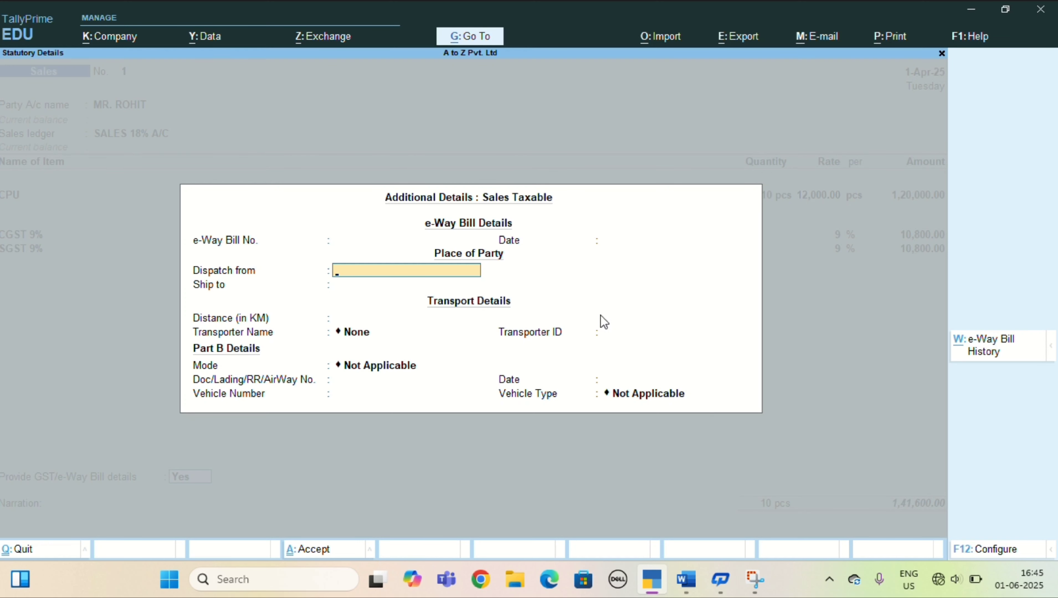
key("Escape")
key("Up")
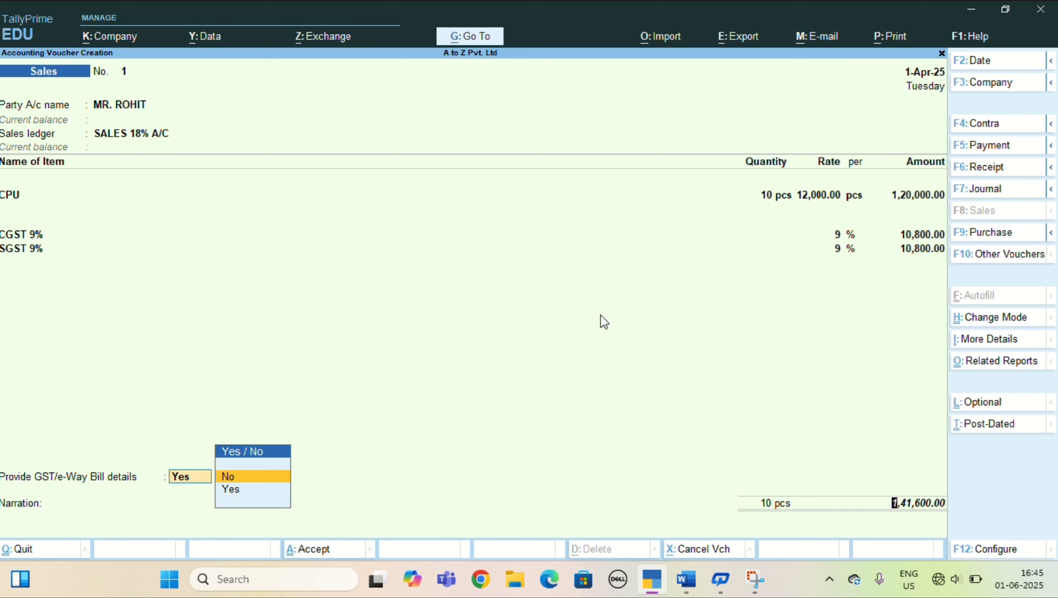
key("Return")
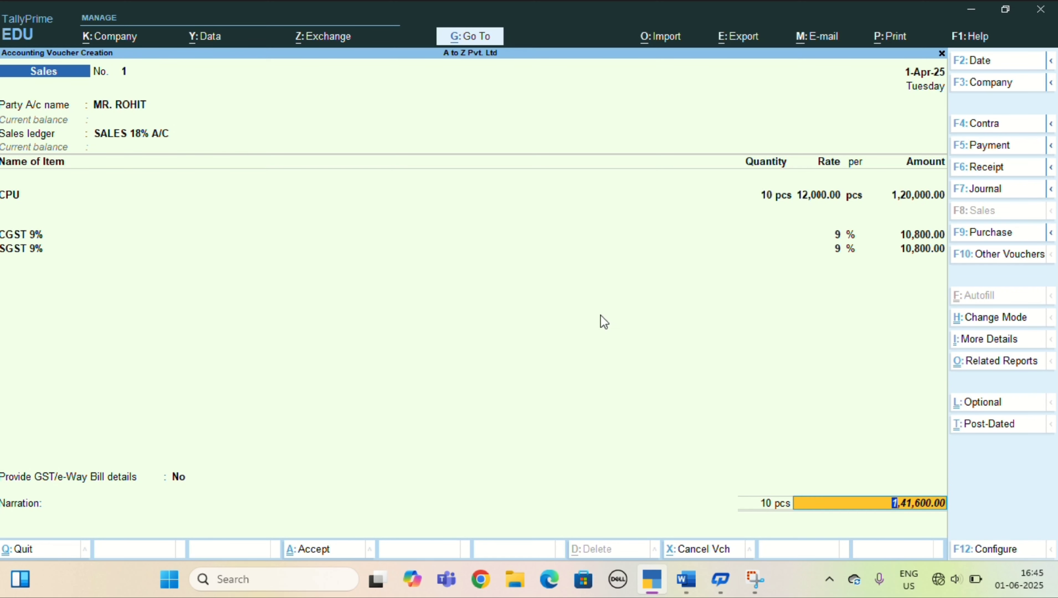
Accept the customer's bill-wise details as New Ref 1 for the full voucher amount and continue to the narration
key("Return")
key("Return")
key("Return")
key("Return")
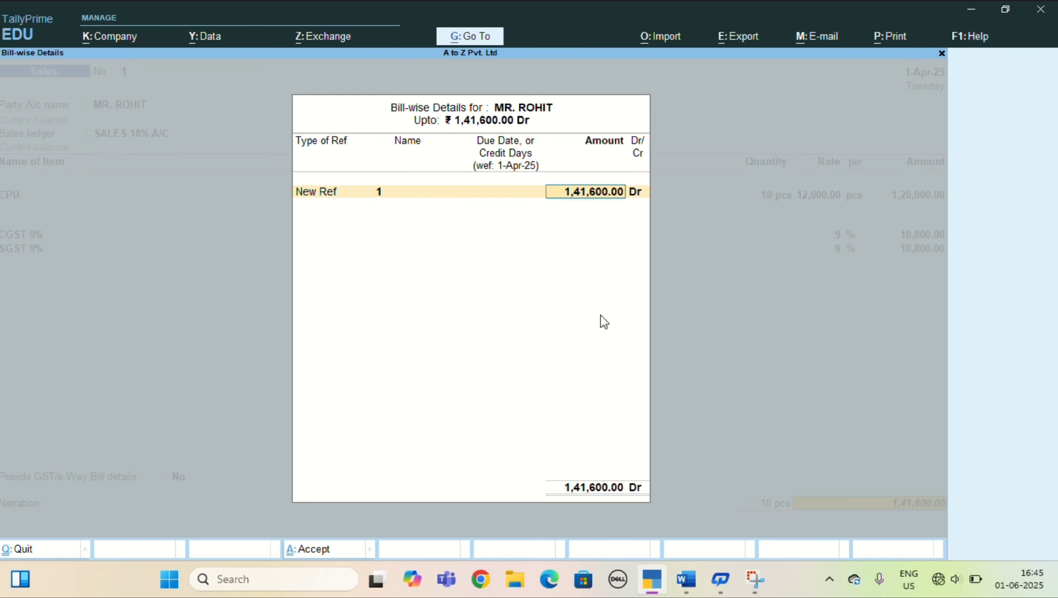
key("Return")
key("Return")
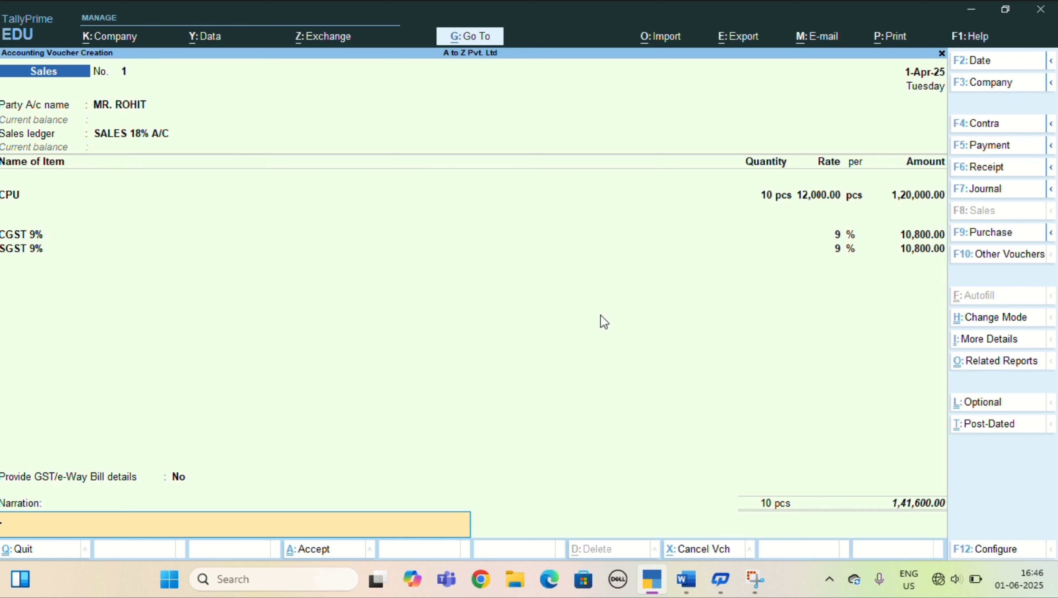
Preview the current sales voucher's tax invoice and enlarge the preview
key("alt+p")
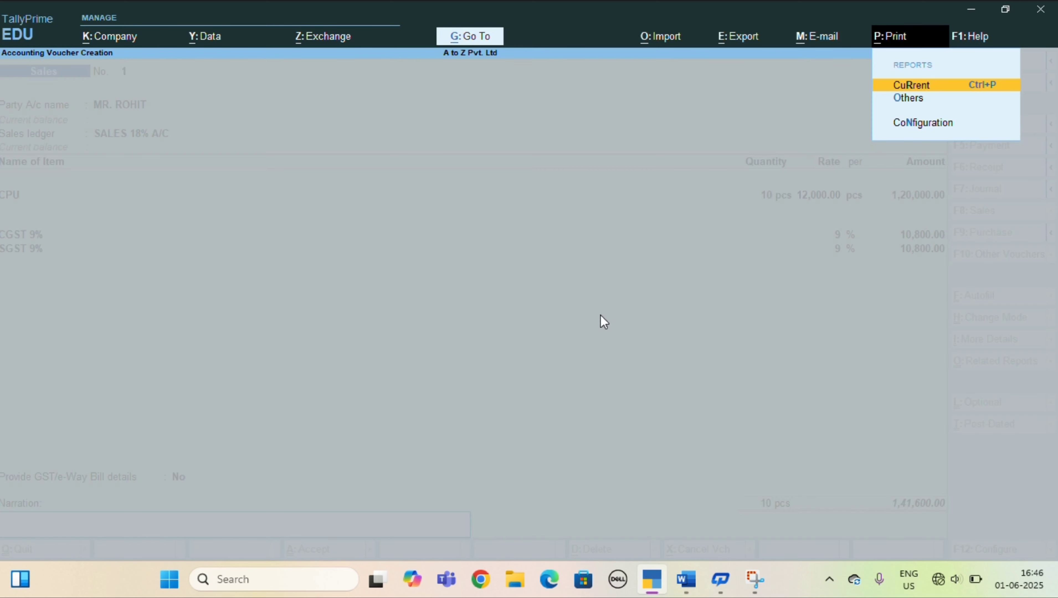
key("Return")
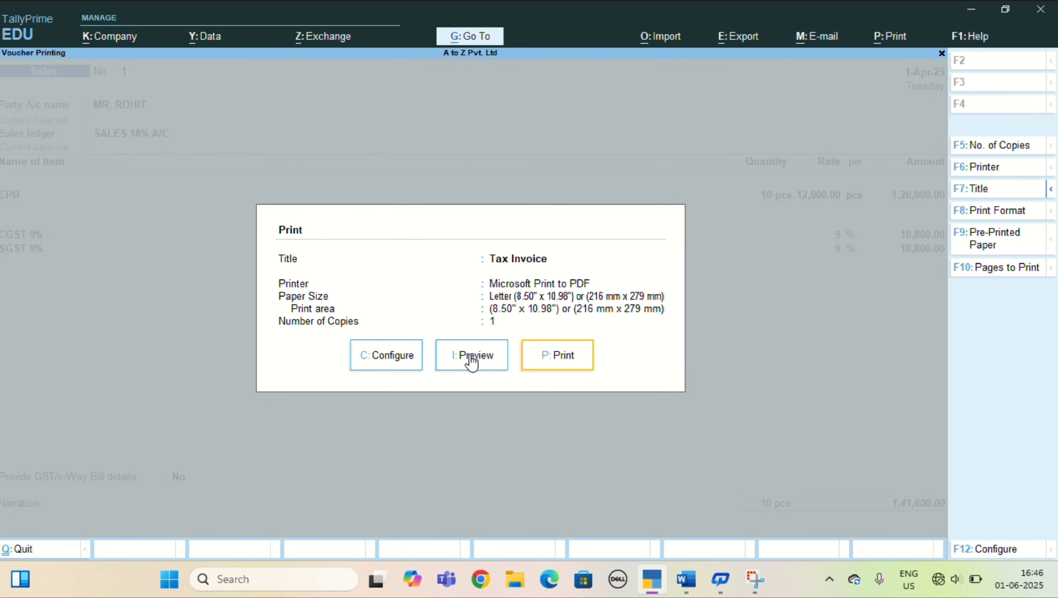
left_click(470, 354)
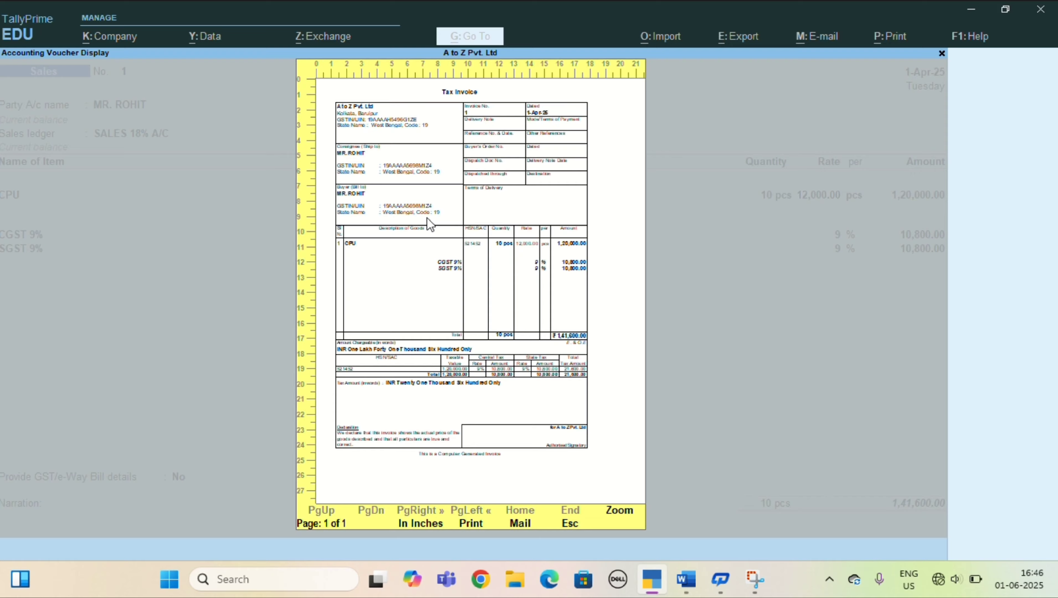
key("alt+z")
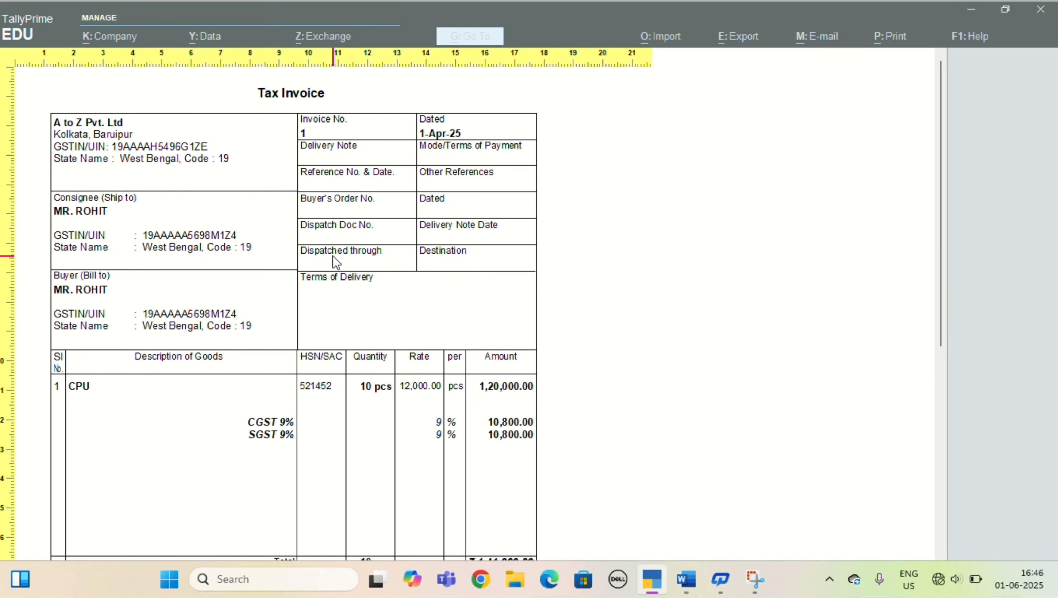
Examine the tax invoice's party details, CPU item line, CGST and SGST amounts, HSN tax summary and declaration, and close the preview
scroll(333, 257, "up", 5)
scroll(333, 257, "down", 4)
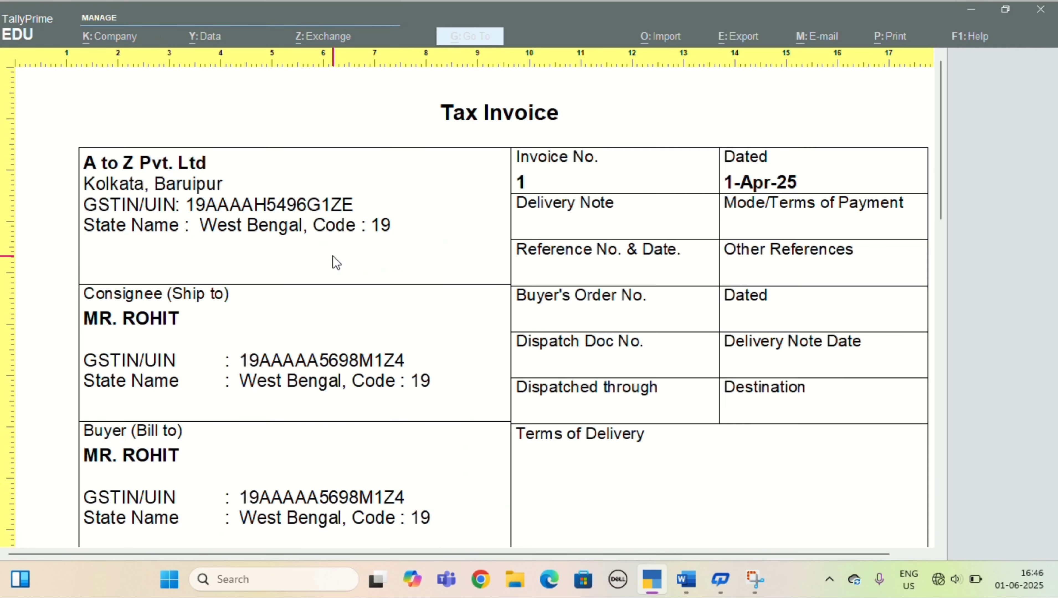
scroll(333, 257, "right", 3)
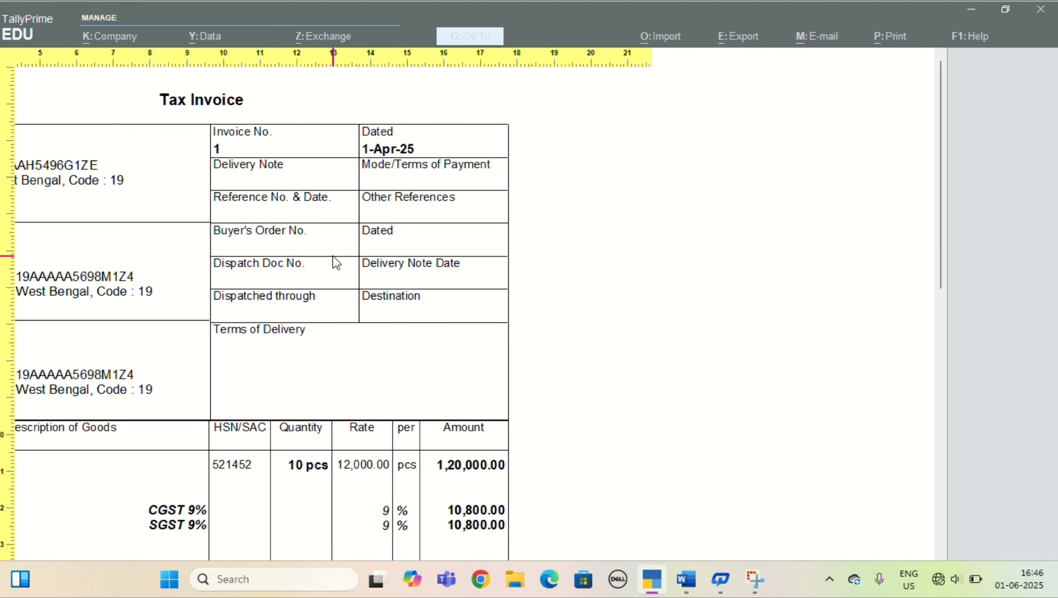
scroll(336, 263, "down", 2)
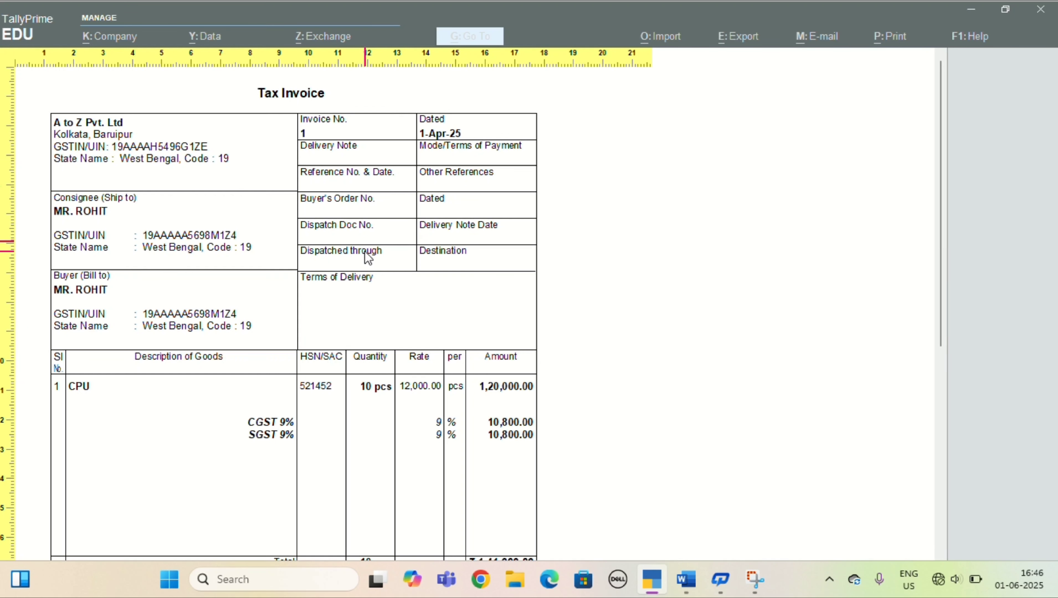
scroll(335, 285, "down", 5)
scroll(337, 289, "up", 5)
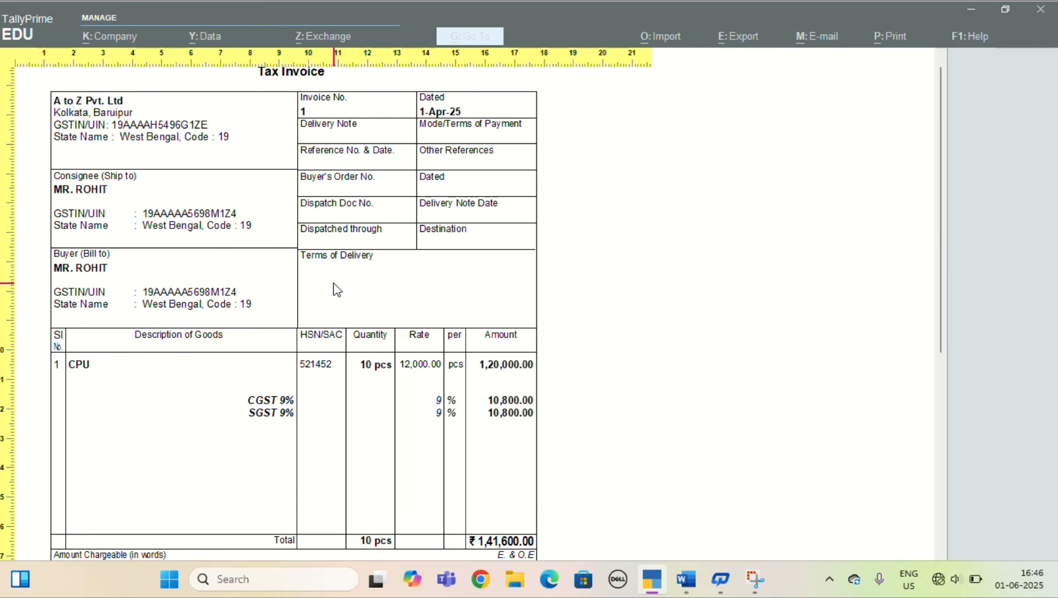
scroll(335, 285, "down", 3)
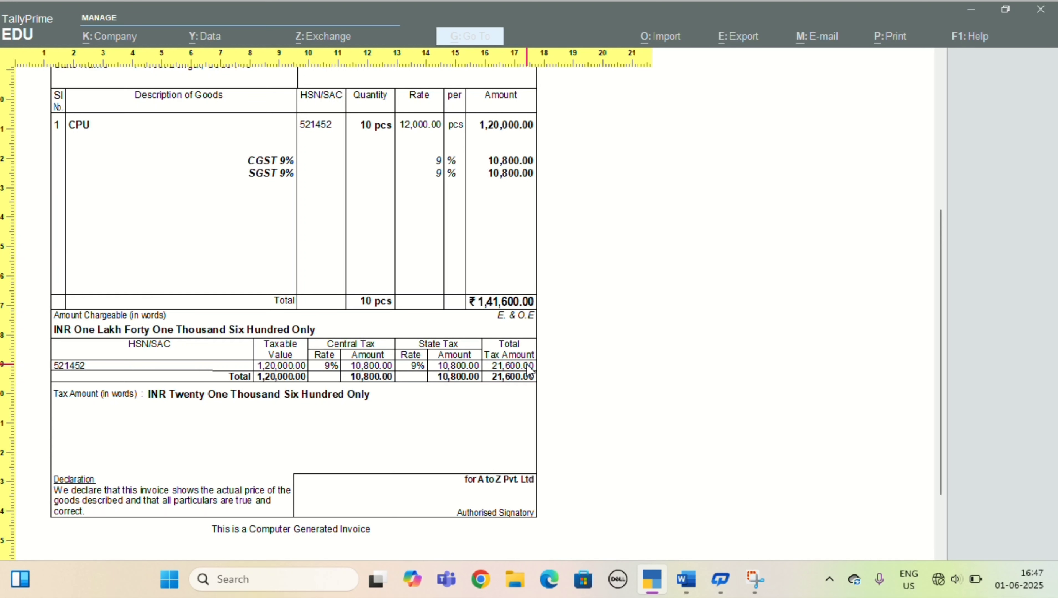
scroll(437, 337, "up", 1)
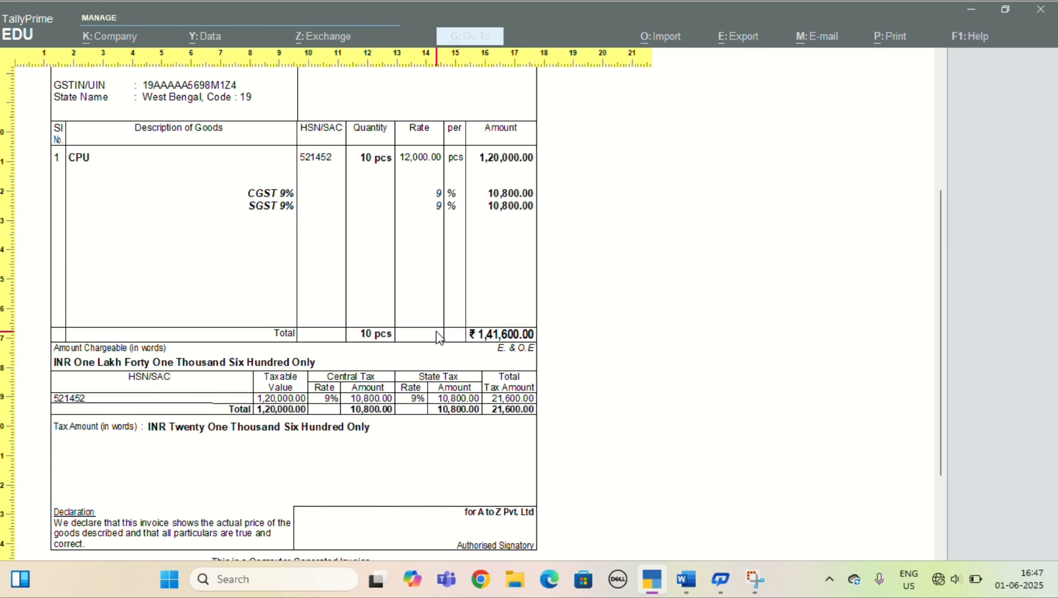
scroll(435, 330, "down", 3)
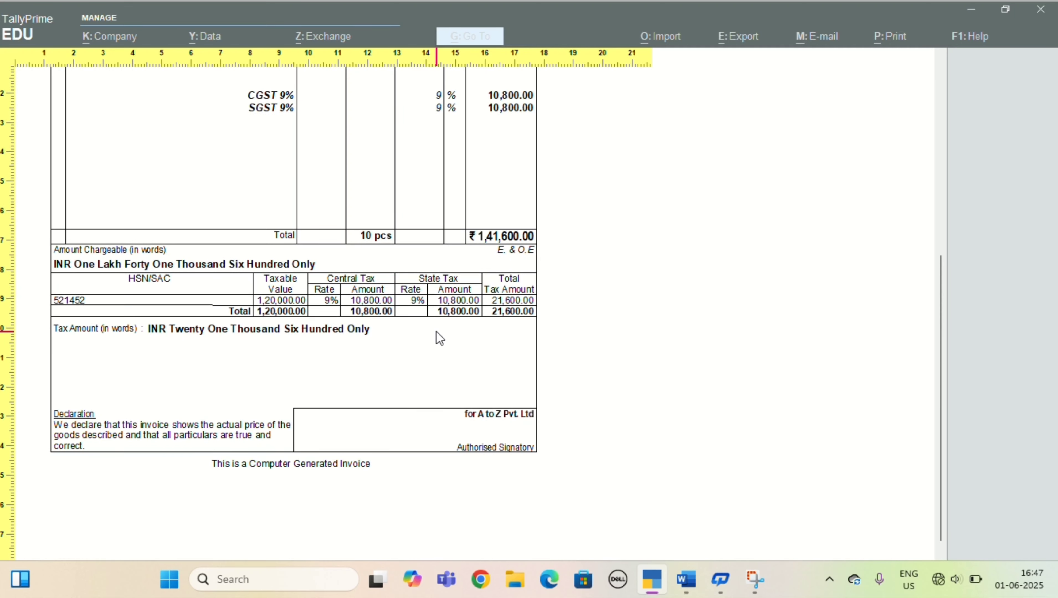
scroll(435, 330, "up", 5)
scroll(436, 330, "down", 3)
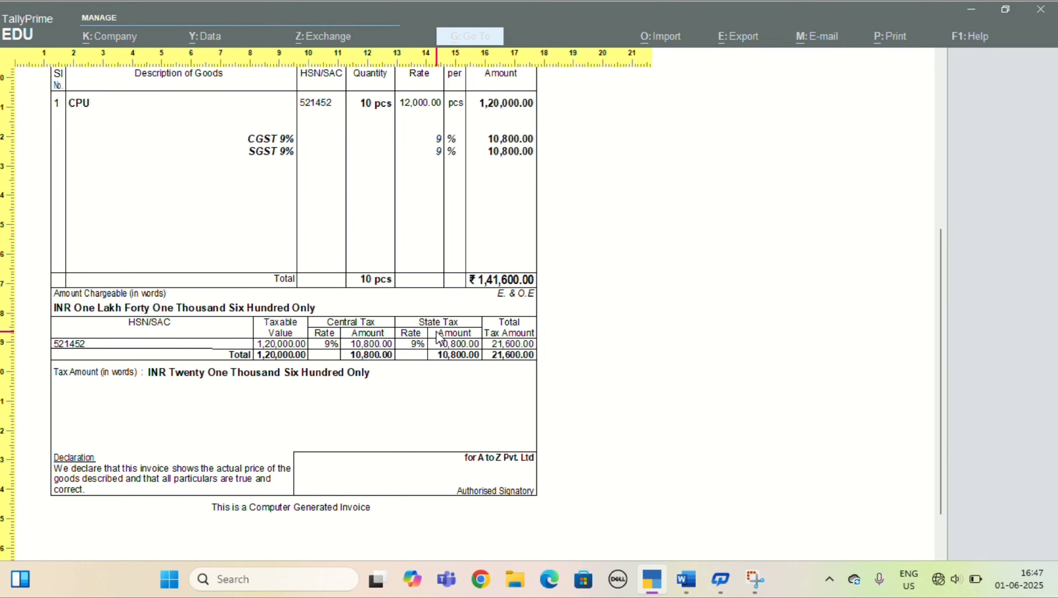
key("Escape")
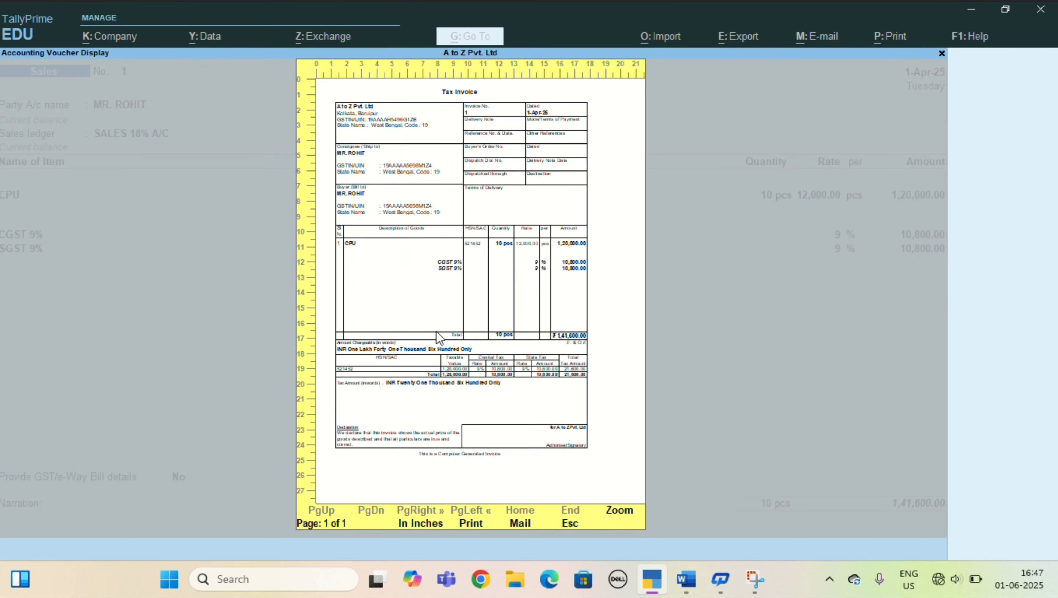
key("Escape")
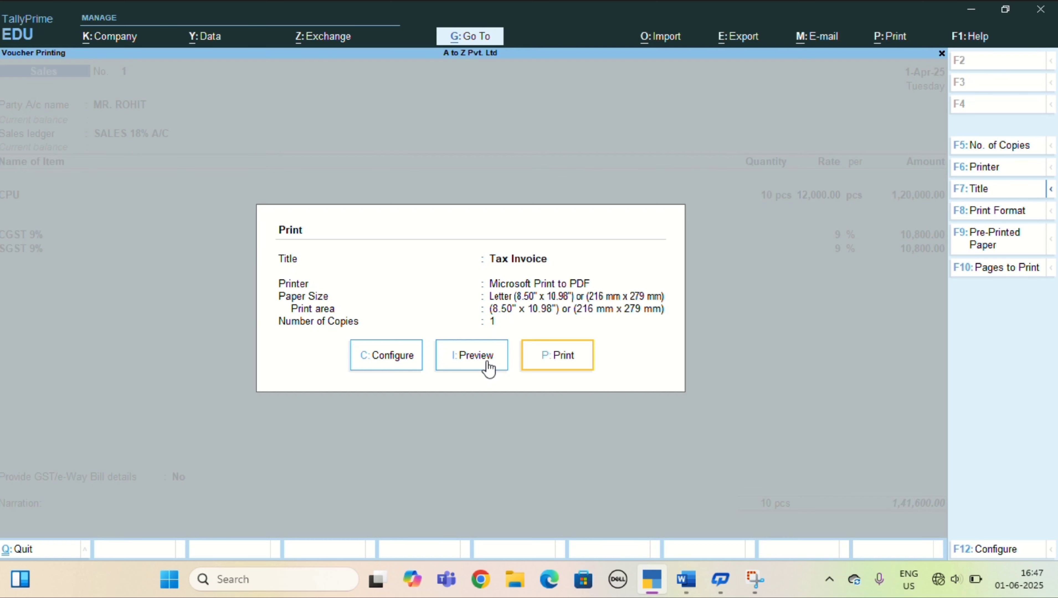
Print the tax invoice to a PDF document named GHJHGF in the Documents folder
left_click(559, 364)
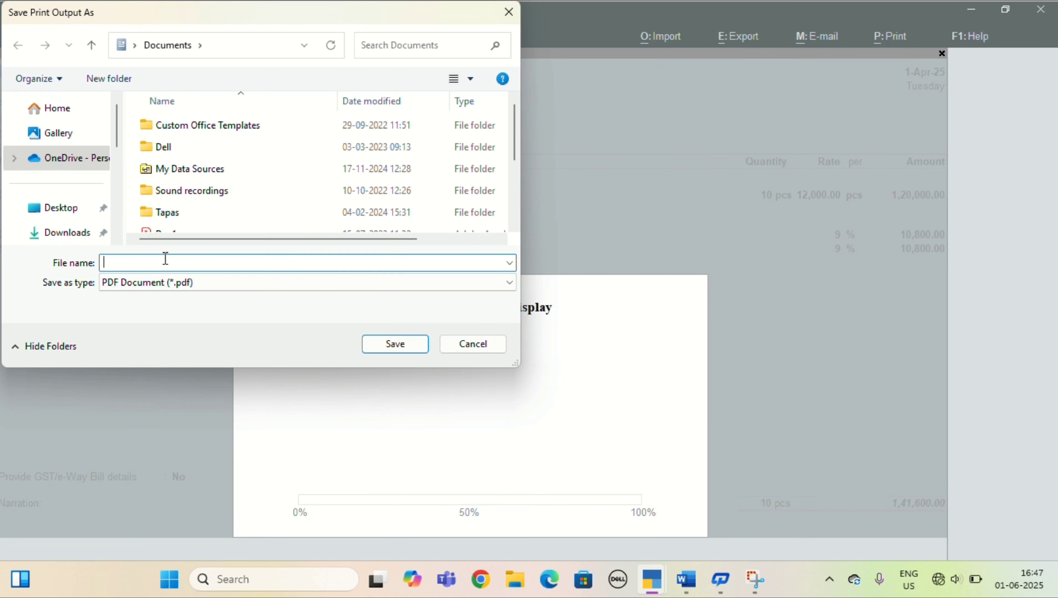
type("GHJHGF")
left_click(383, 352)
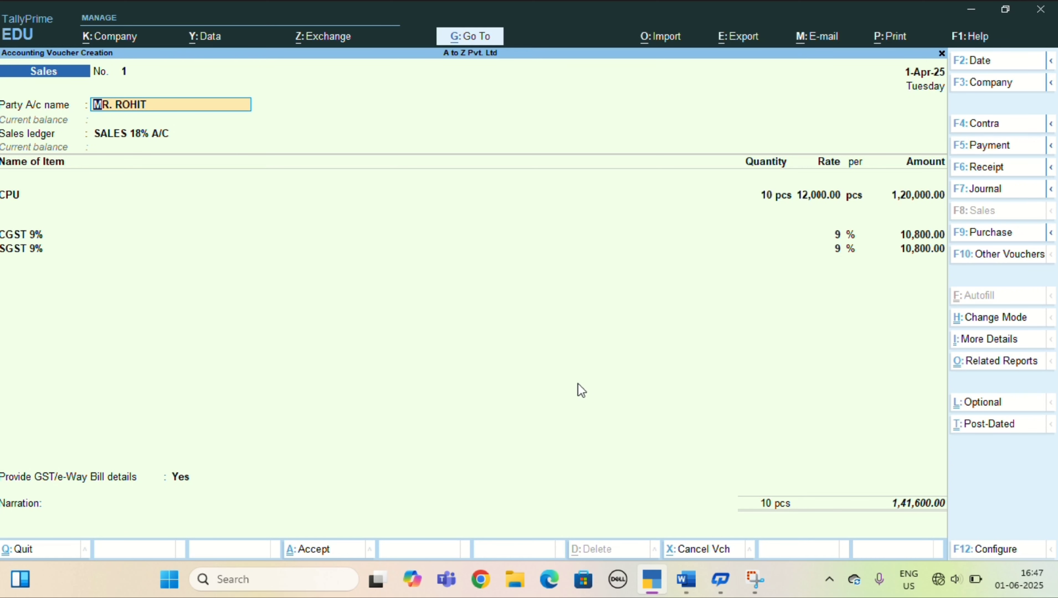
Accept the sales voucher, decline sending its details for e-Way Bill generation, and leave voucher creation for the Gateway of Tally
key("ctrl+a")
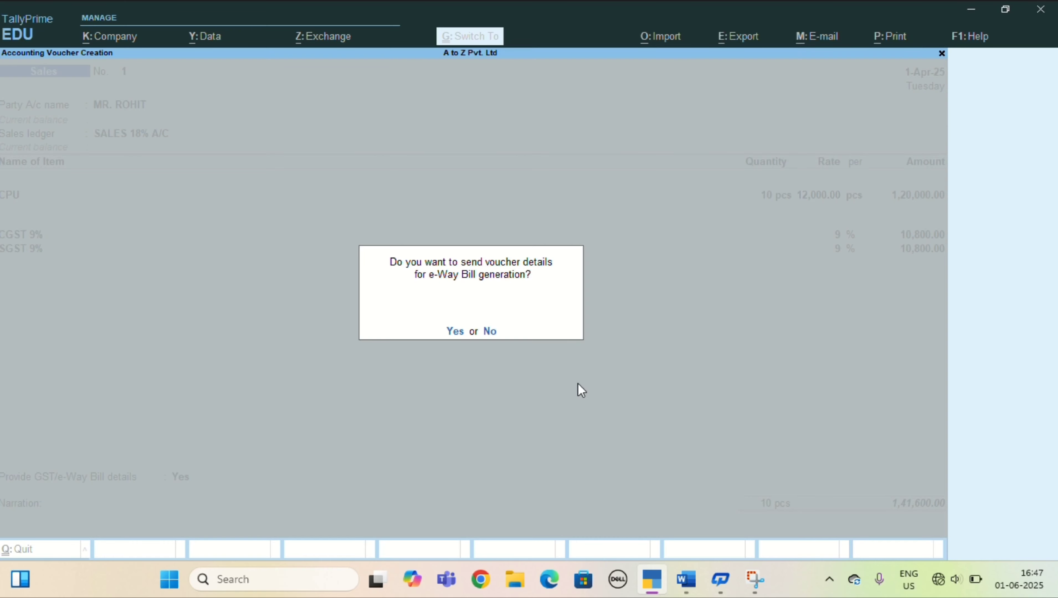
left_click(490, 332)
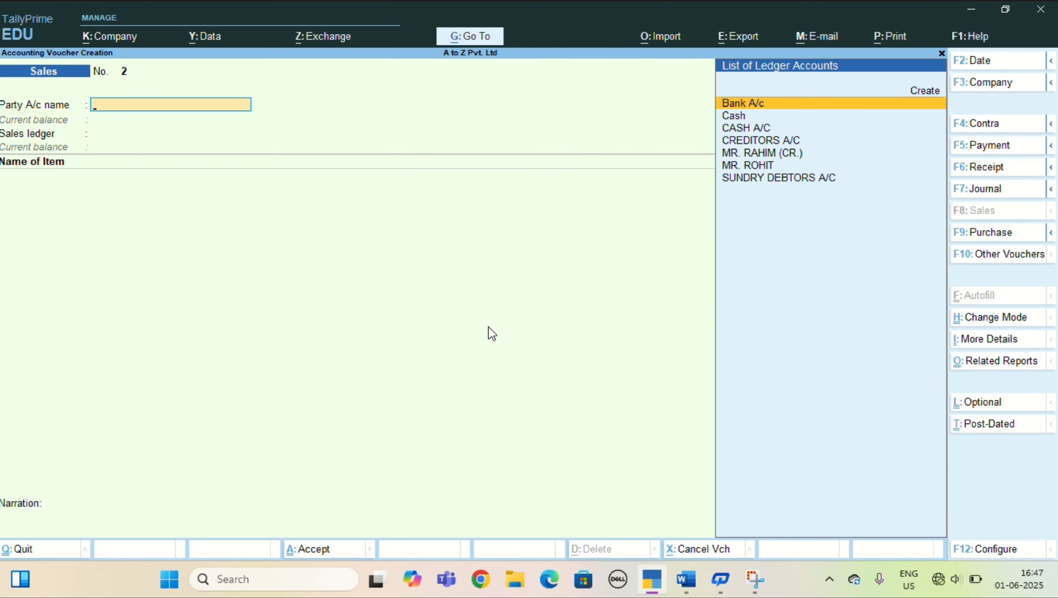
key("Escape")
key("Return")
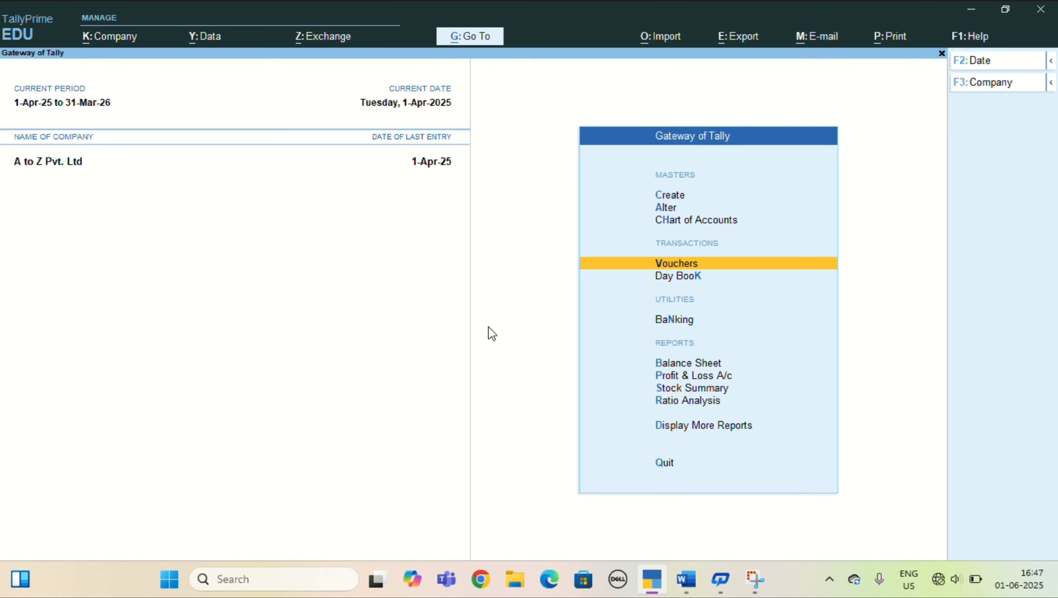
Go to the Account Books among the additional accounting reports
key("Down")
key("Down")
key("Down")
key("Down")
key("Down")
key("Down")
key("Down")
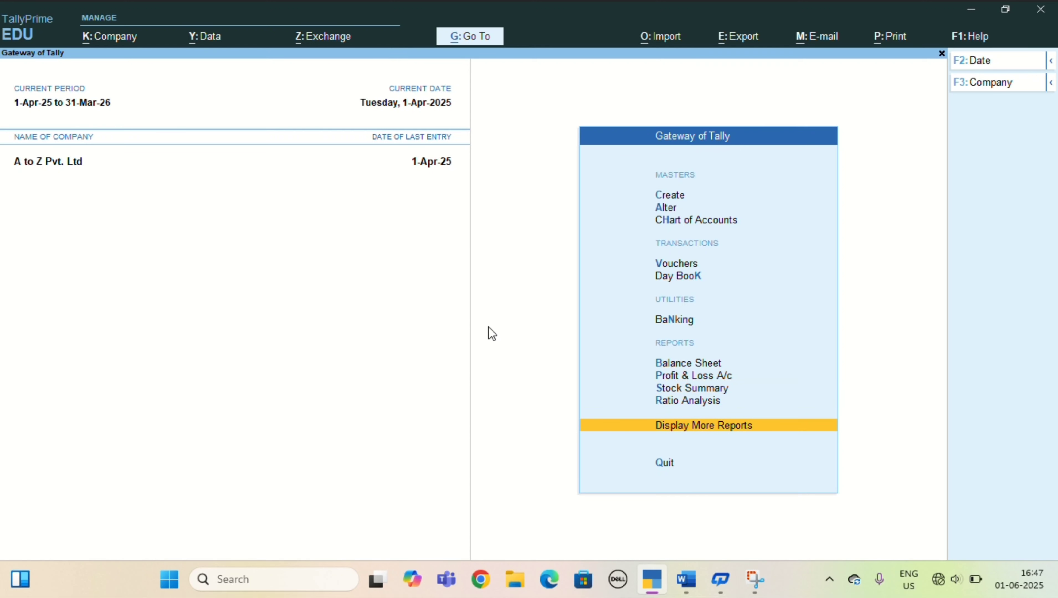
key("Return")
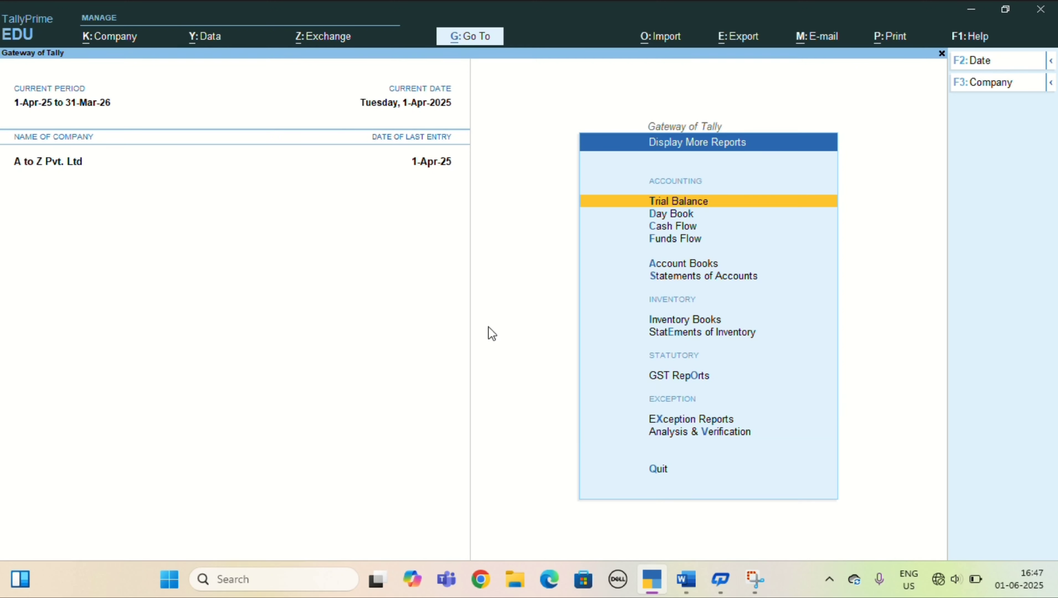
key("Down")
key("Down")
key("Down")
key("Down")
key("Down")
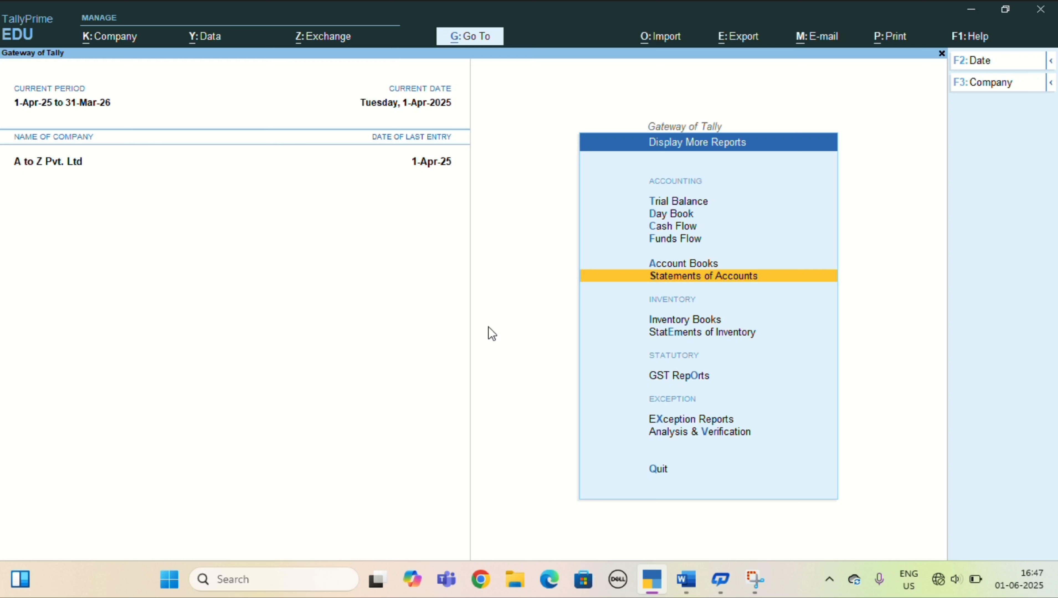
key("Up")
key("Return")
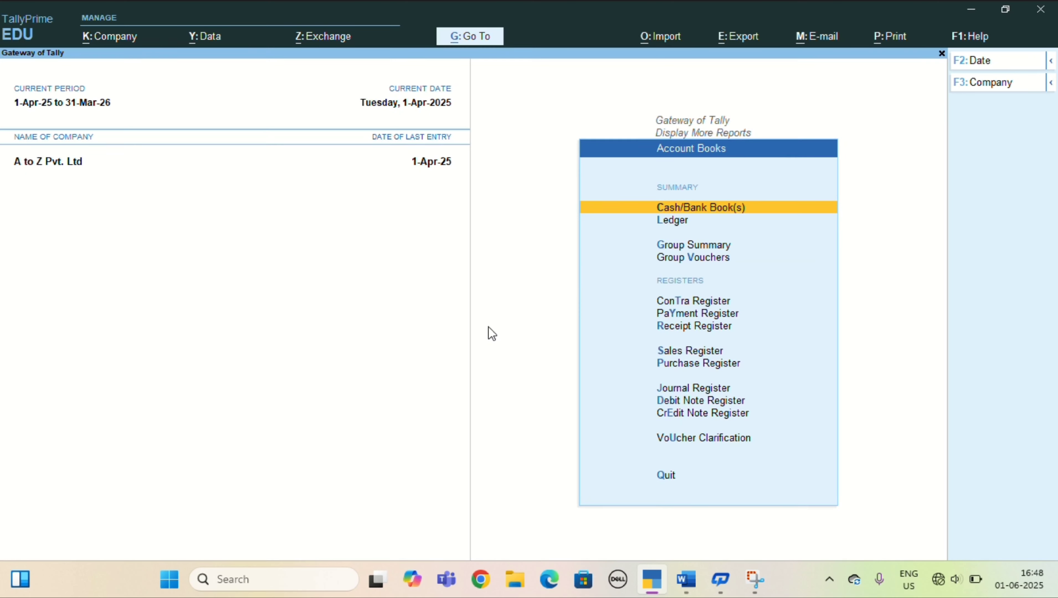
Open the Sales Register from the Account Books
key("Down")
key("Down")
key("Down")
key("Down")
key("Down")
key("Down")
key("Down")
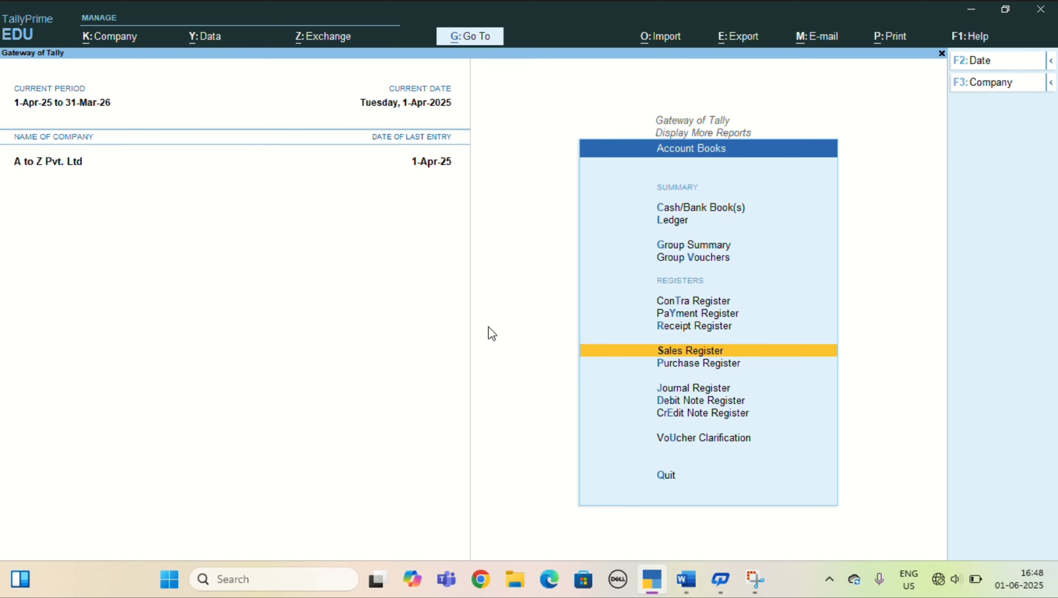
key("Return")
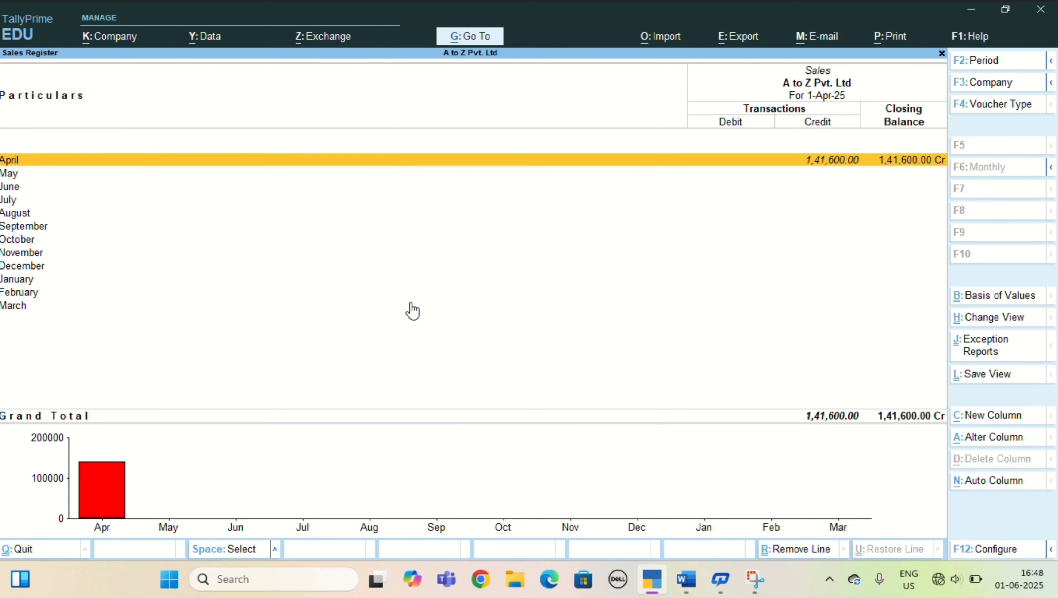
View April's sales voucher list and sales voucher No. 1 without changing it, and return to the Account Books
left_click(844, 167)
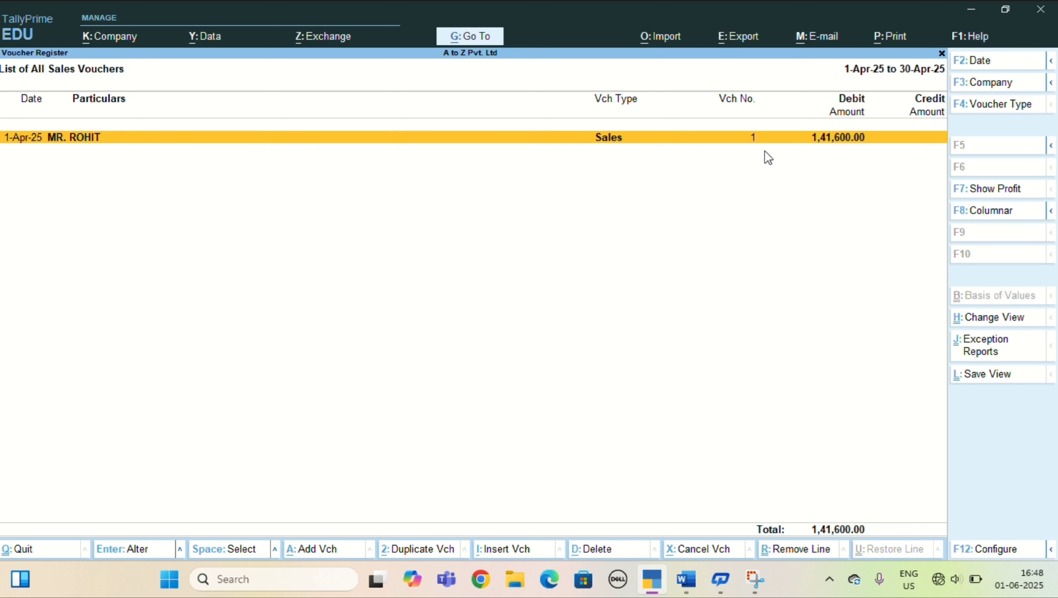
left_click(868, 144)
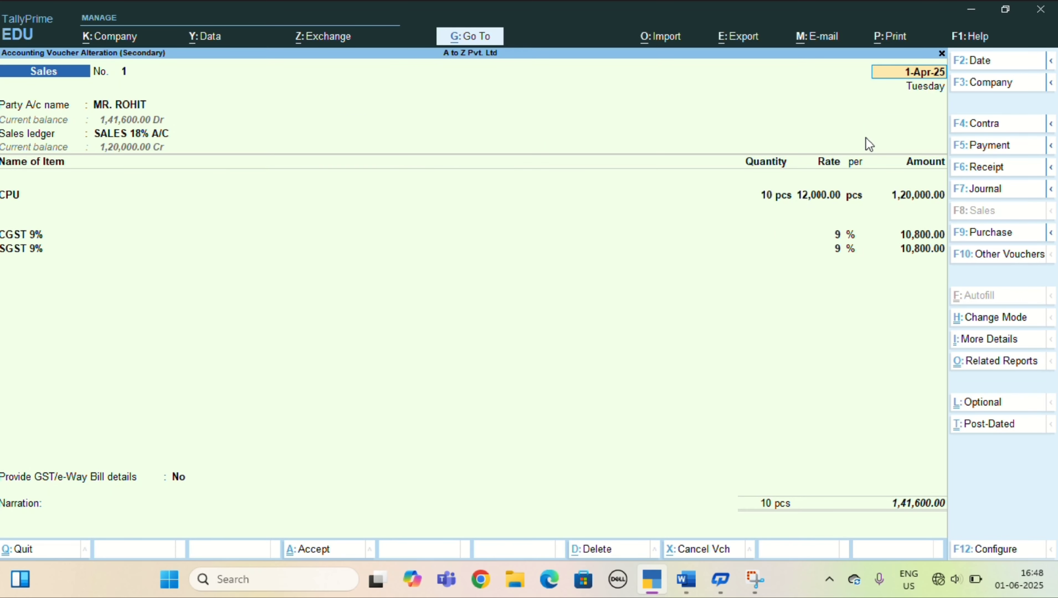
key("BackSpace")
key("Escape")
key("y")
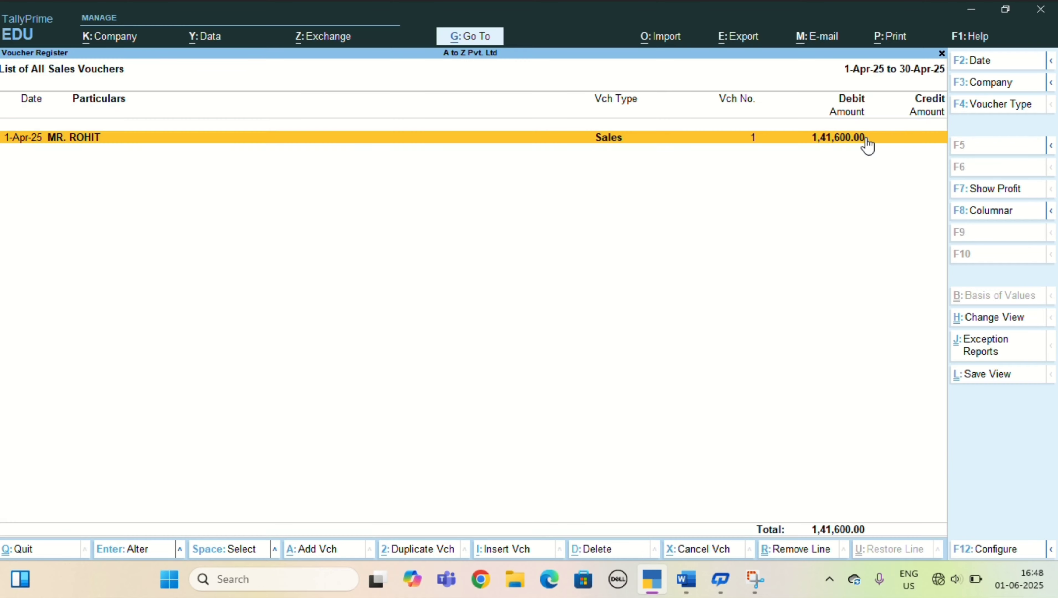
key("Escape")
key("Escape")
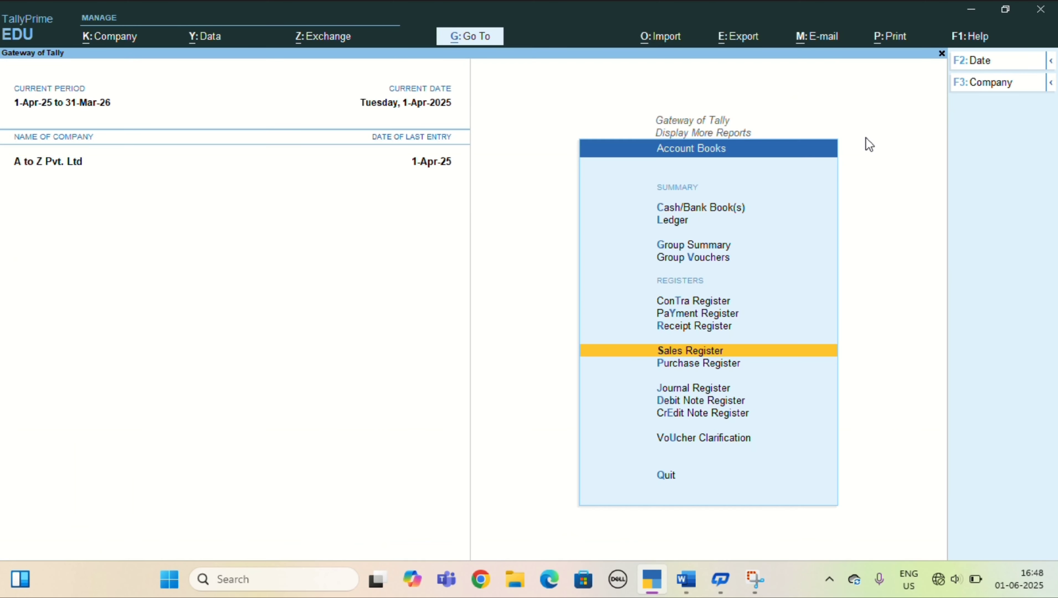